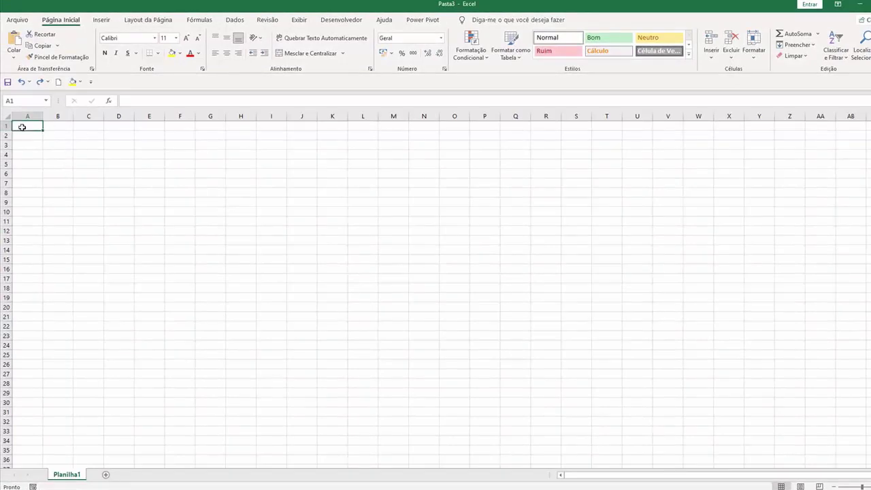
Enter the company name "Empresa ABC Ltda." in cell A1.
click(863, 486)
click(862, 486)
click(863, 486)
click(862, 486)
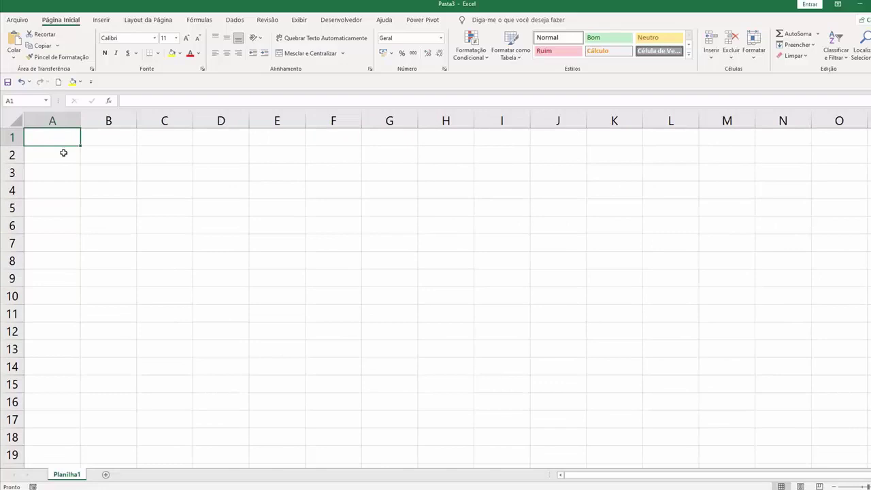
text(e)
key(BackSpace)
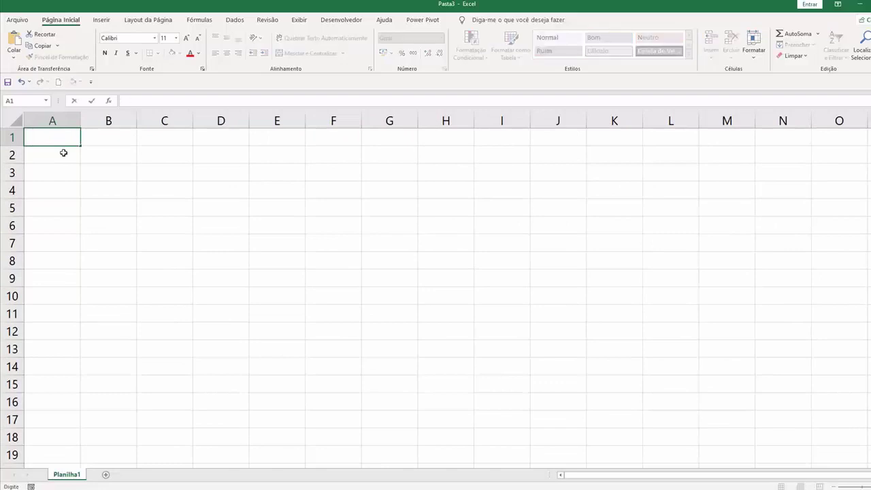
text(eMPR)
key(BackSpace)
key(BackSpace)
key(BackSpace)
key(BackSpace)
text(Empresa)
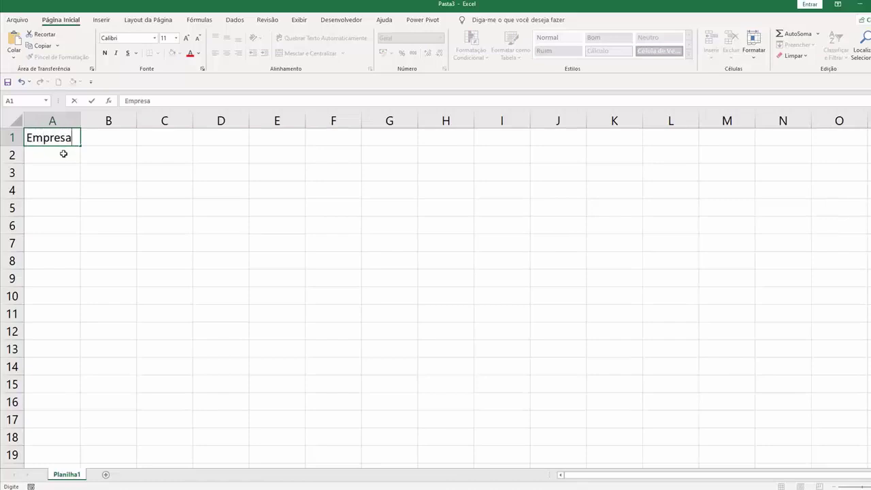
text( ABC Ltdas)
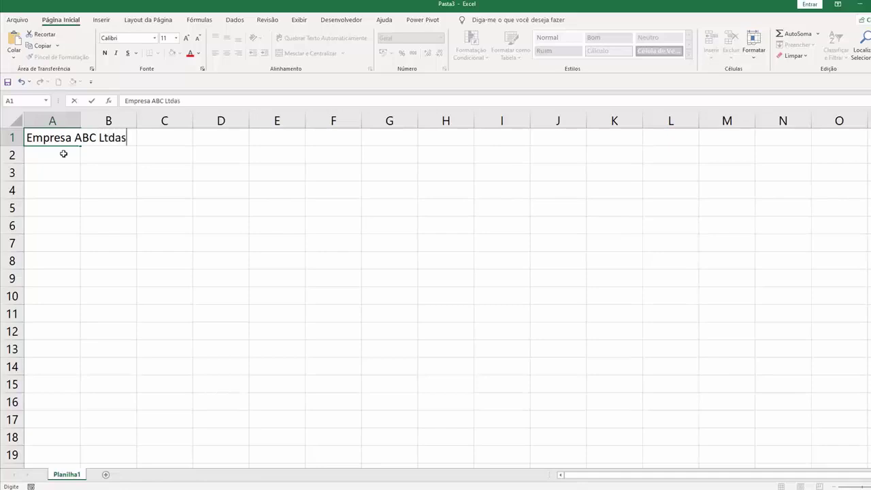
key(BackSpace)
text(.)
key(Return)
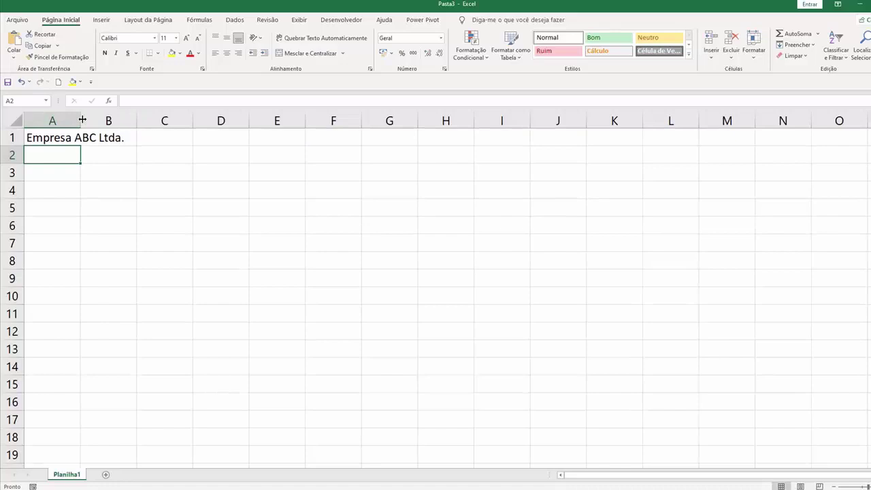
Widen column A to fit the company name with a little spare room.
double_click(82, 120)
click(113, 138)
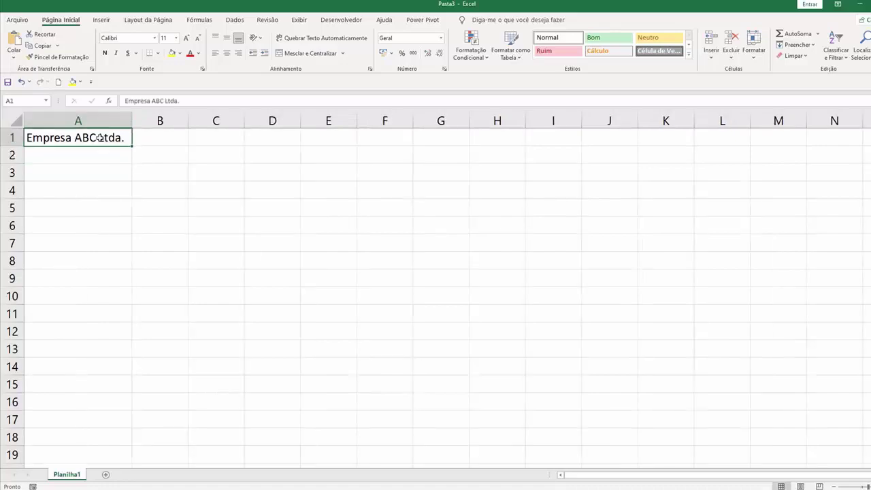
drag(132, 117, 136, 120)
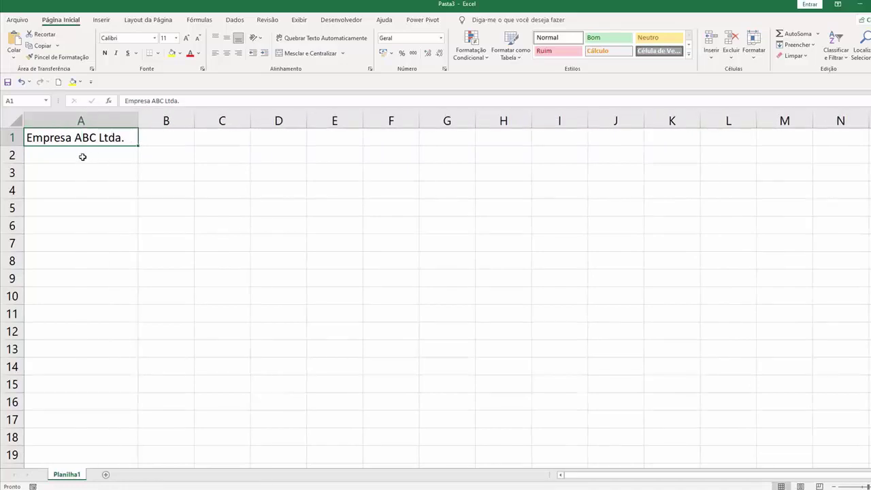
Merge and center cells A2 to D2 for the sheet title.
click(82, 157)
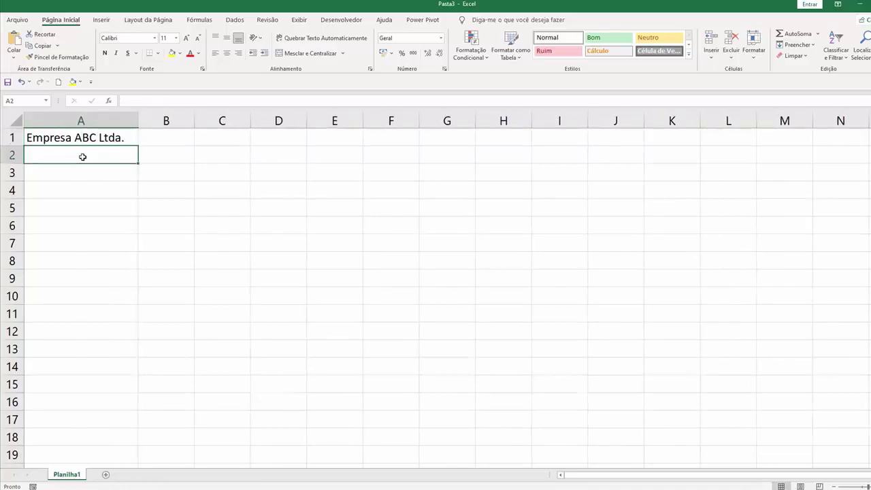
drag(85, 157, 266, 155)
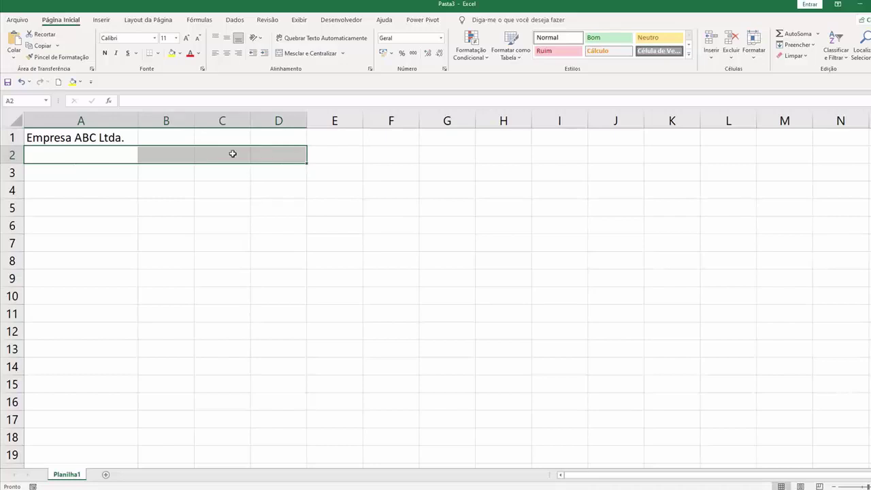
click(307, 55)
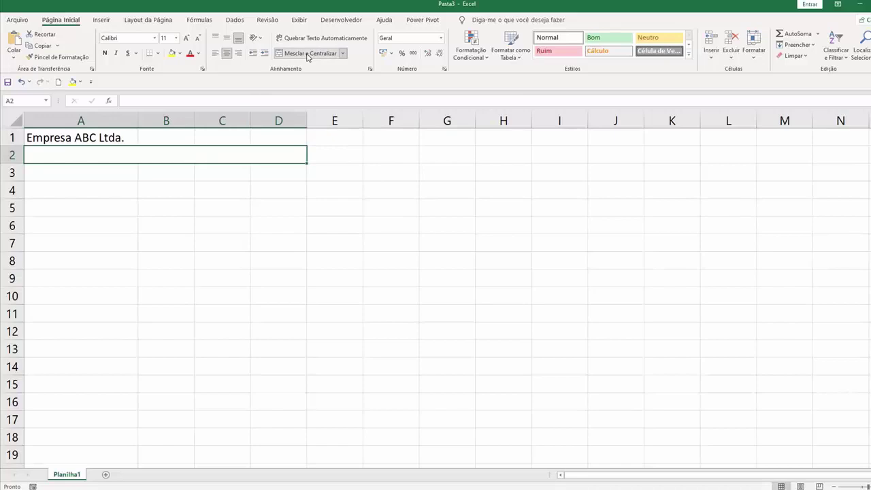
Enter the title "Cálculo de salários e controle de horas trabalhadas." in the merged row 2 cell.
text(C)
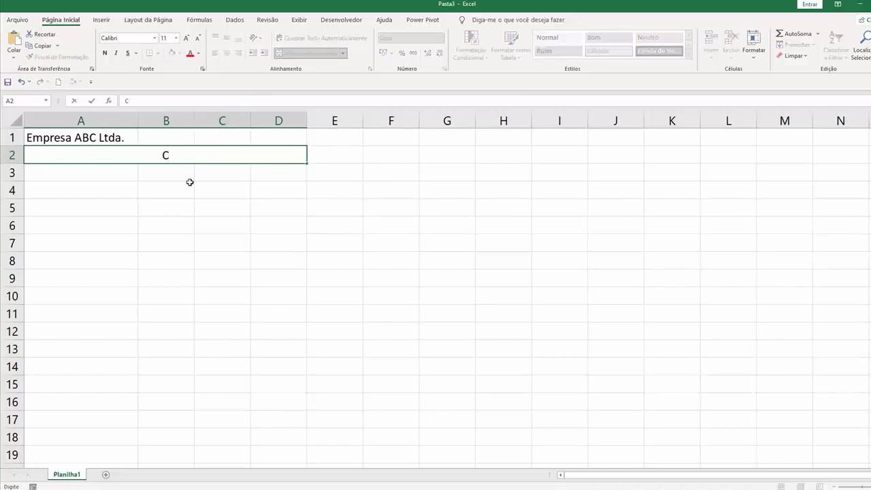
text(álculo de sa)
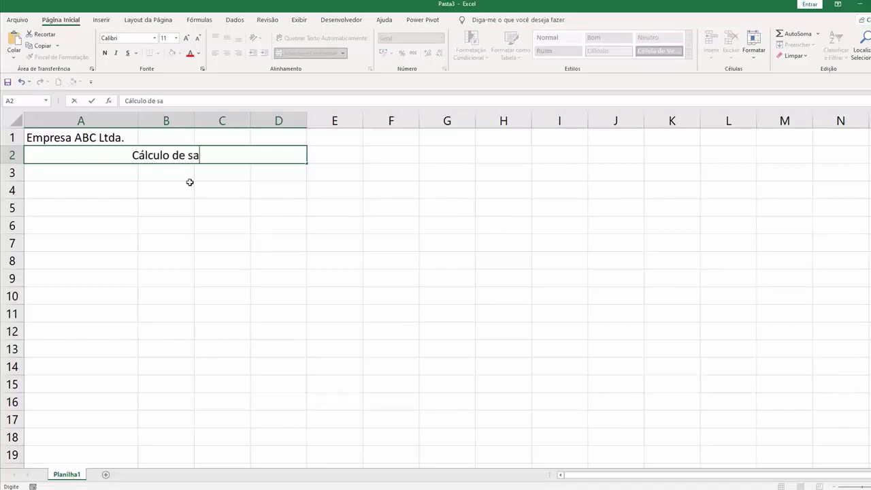
text(lá)
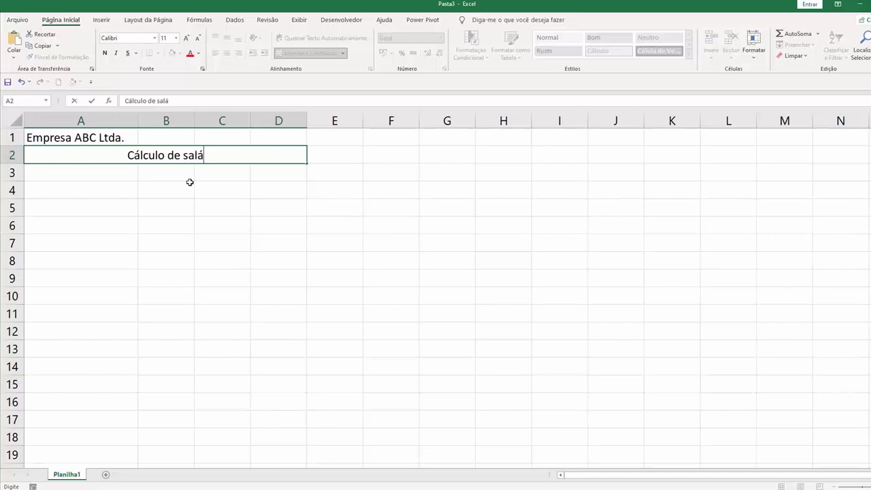
text(rios e con)
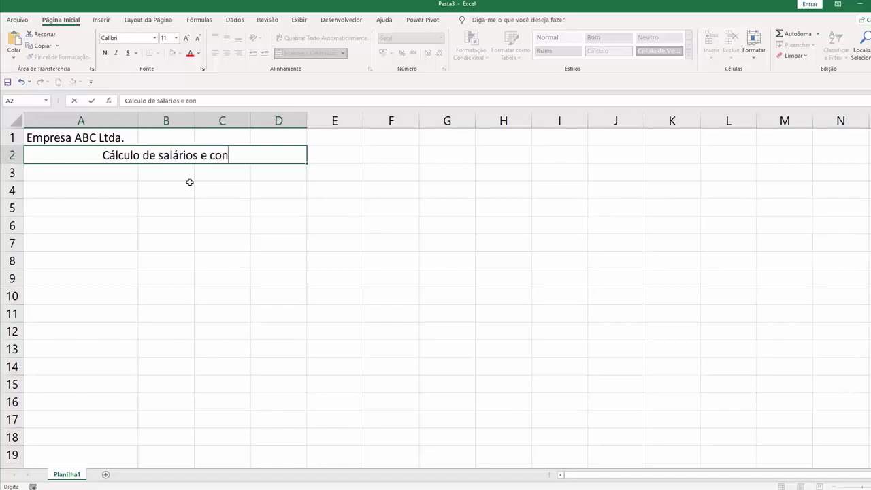
text(trole d)
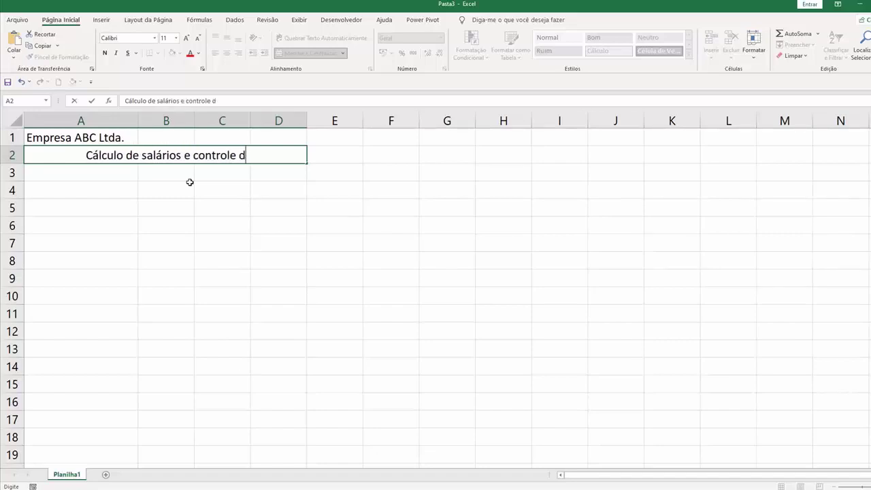
text(e horas )
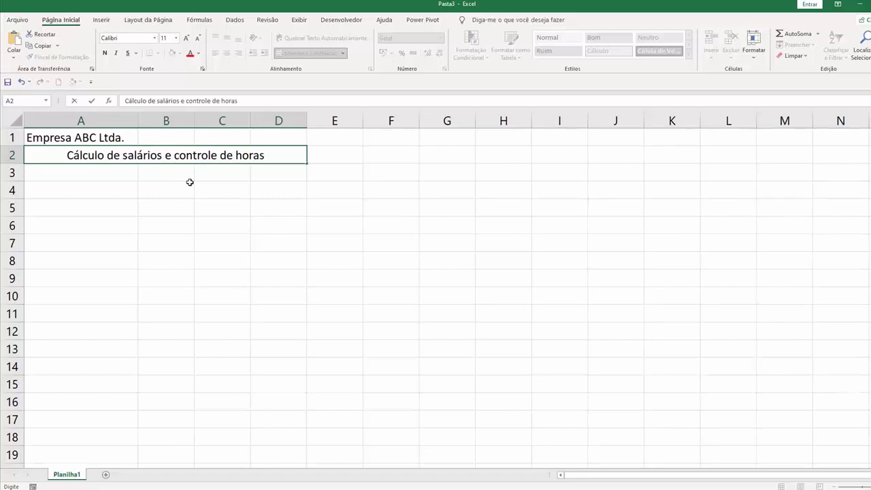
text(trabl)
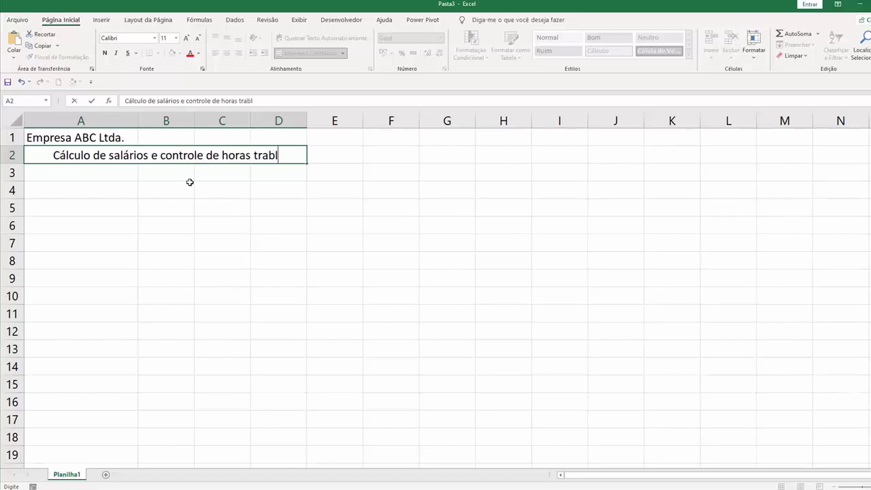
key(BackSpace)
text(alhadas)
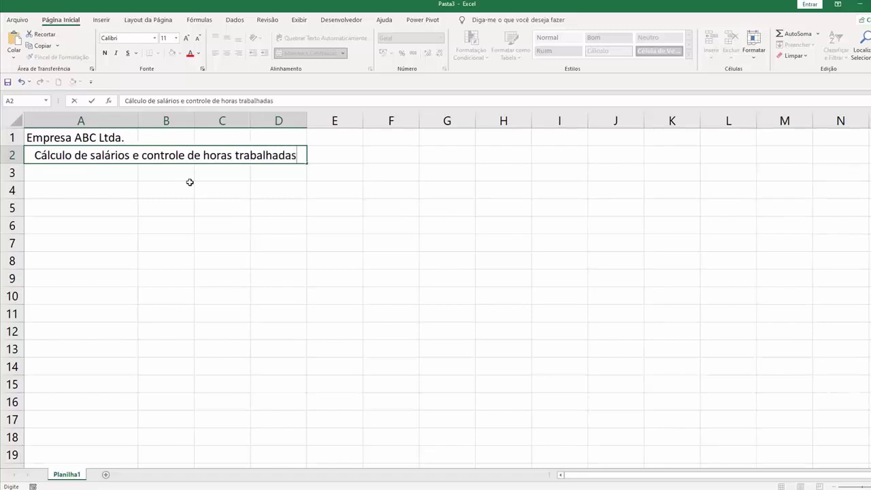
text(.)
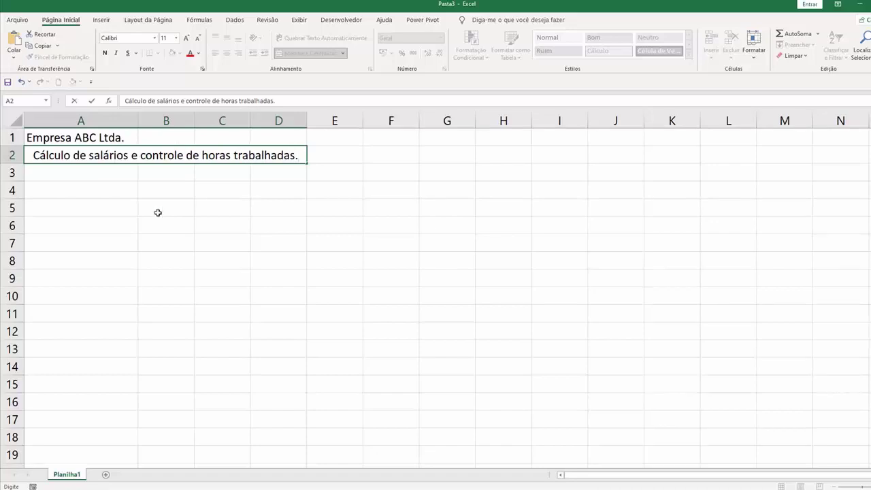
Enter the headers FUNCIONÁRIO, Horas, Valor Hora and Receber in A4 to D4, and widen column C to fit its header.
click(116, 190)
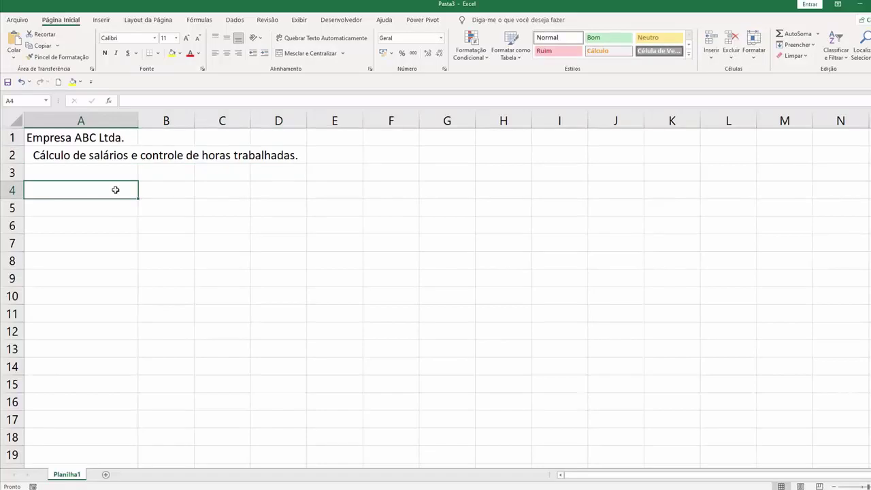
text(FUNCION)
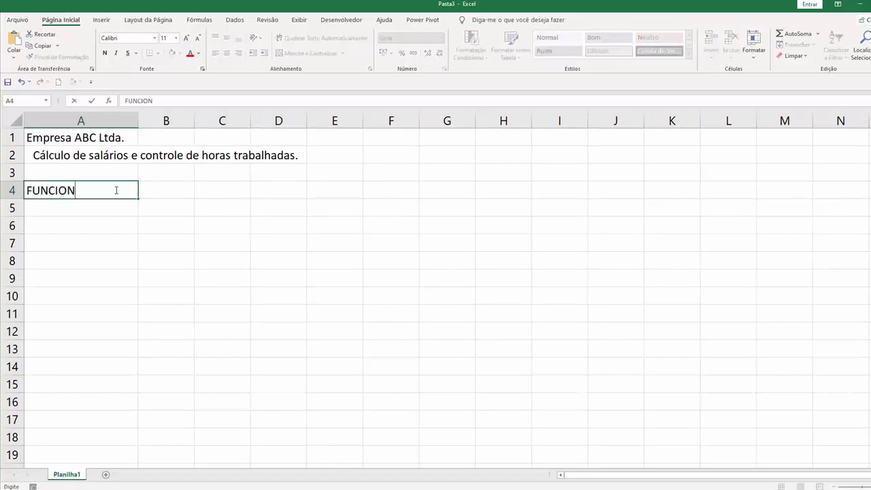
text(ÁRIO)
key(Tab)
text(H)
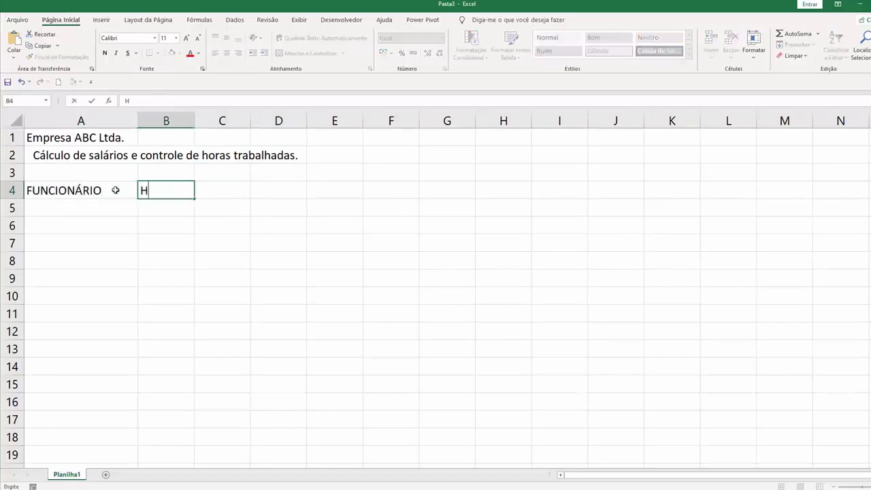
text(oras)
key(Tab)
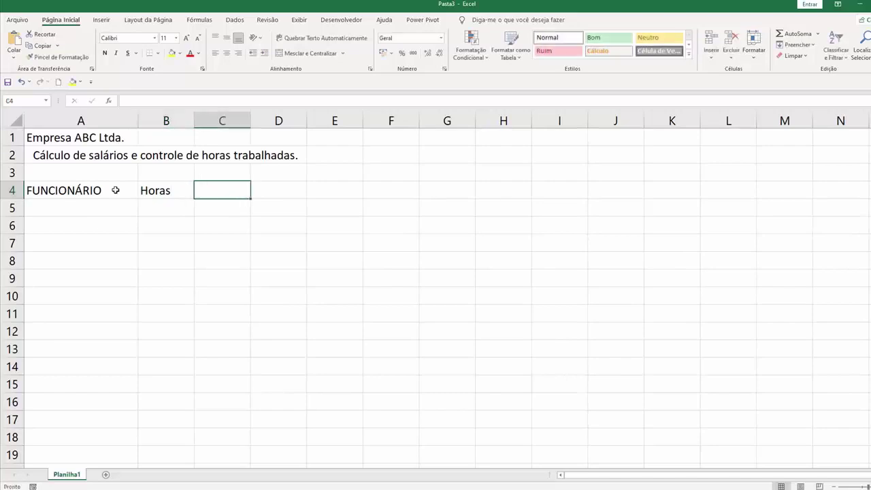
text(Valor)
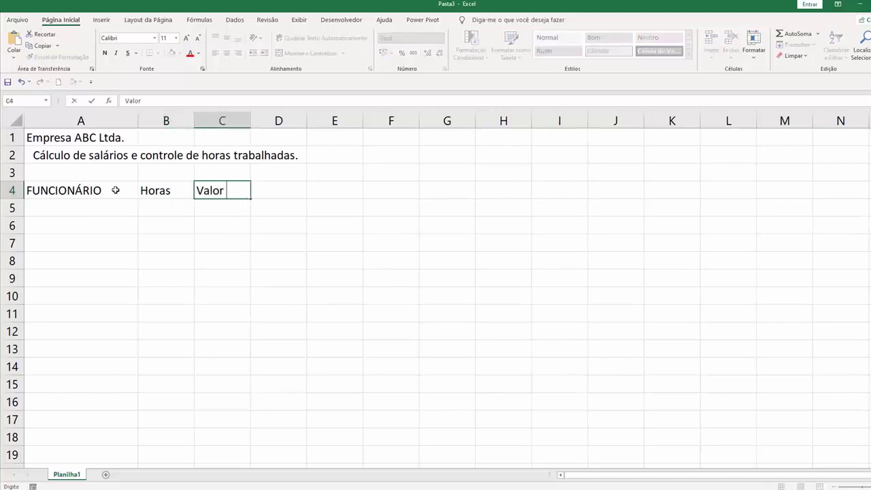
text( Hora)
key(Tab)
text(Receber)
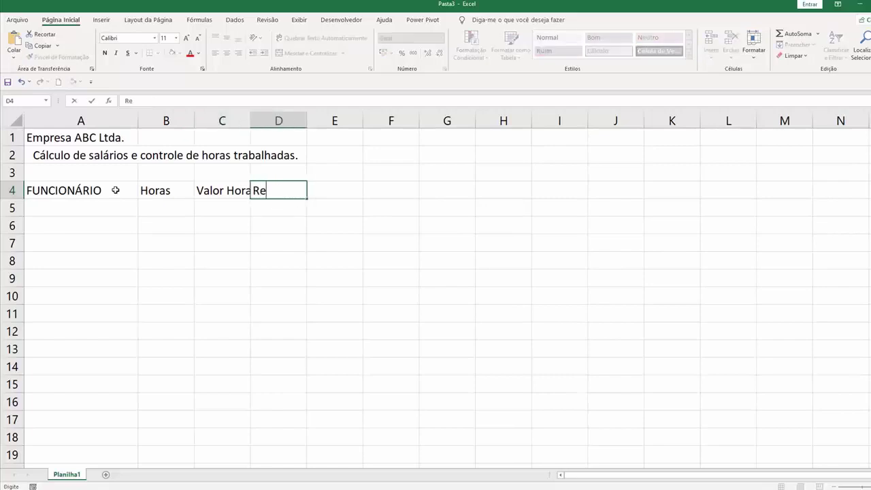
key(Return)
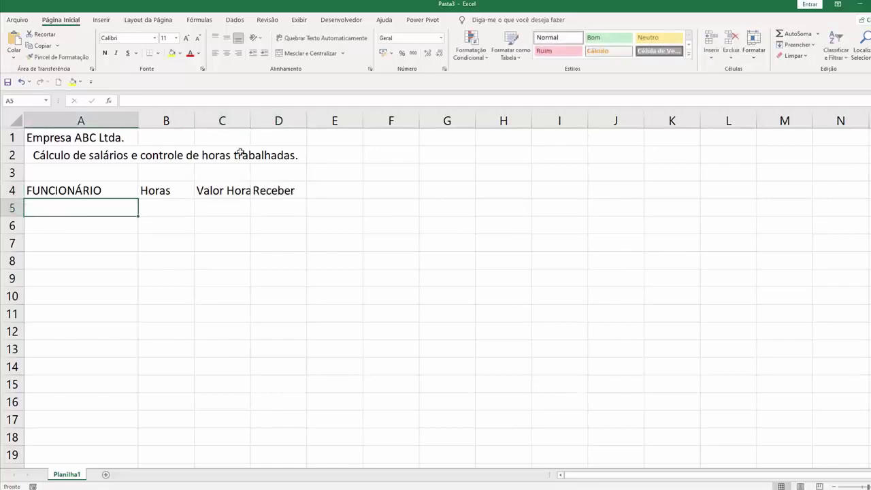
drag(251, 121, 260, 123)
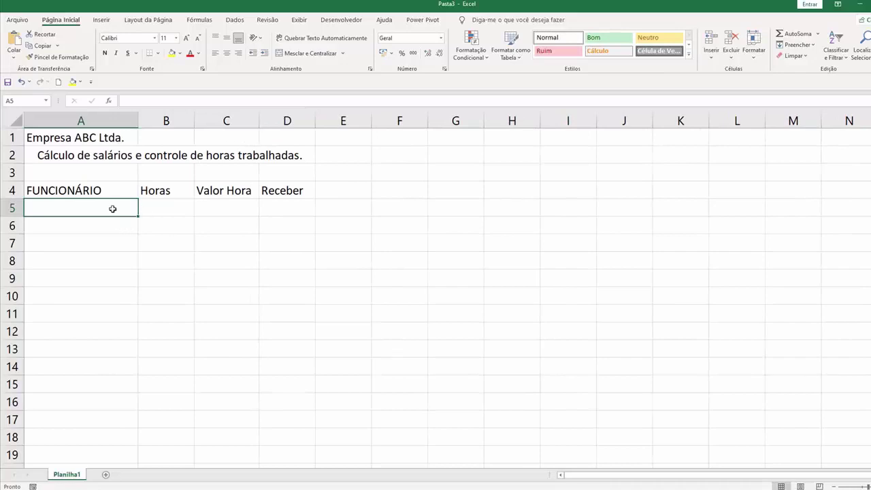
Fill row 5 with the first employee's full name, 20 under Horas and 15 under Valor Hora.
text(Jós)
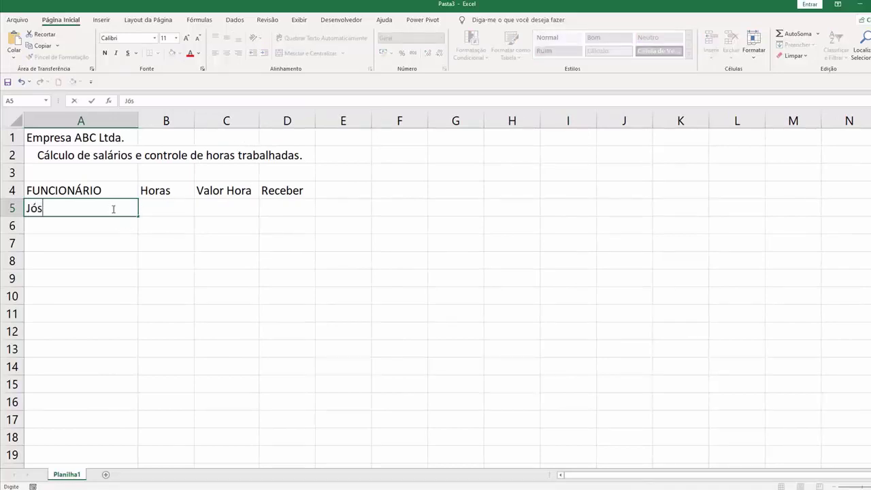
key(BackSpace)
key(BackSpace)
text(osé da Silva)
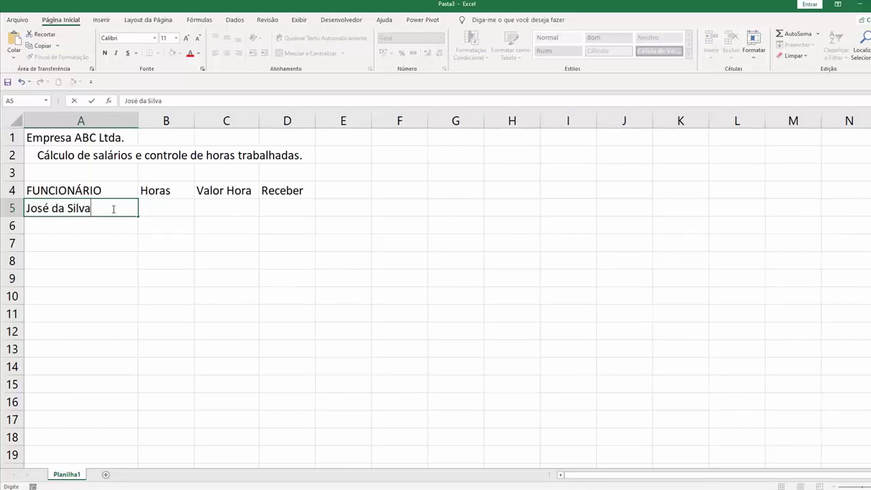
key(Tab)
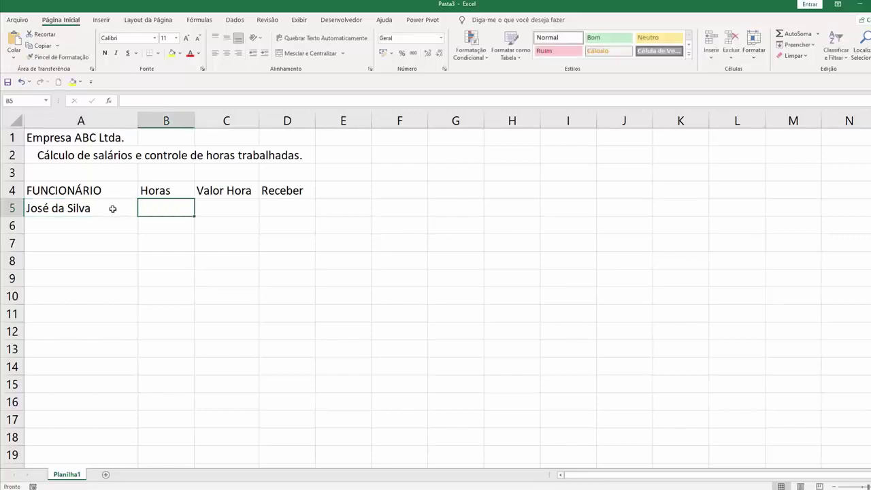
text(20)
key(Tab)
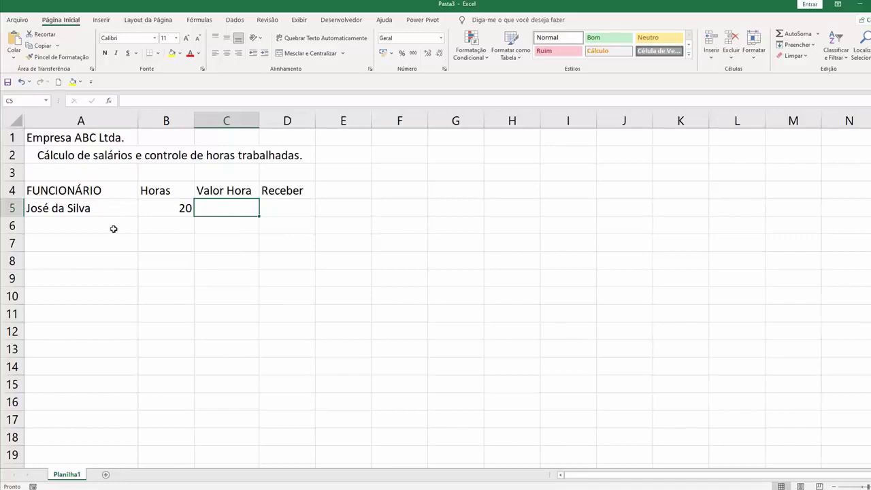
click(225, 224)
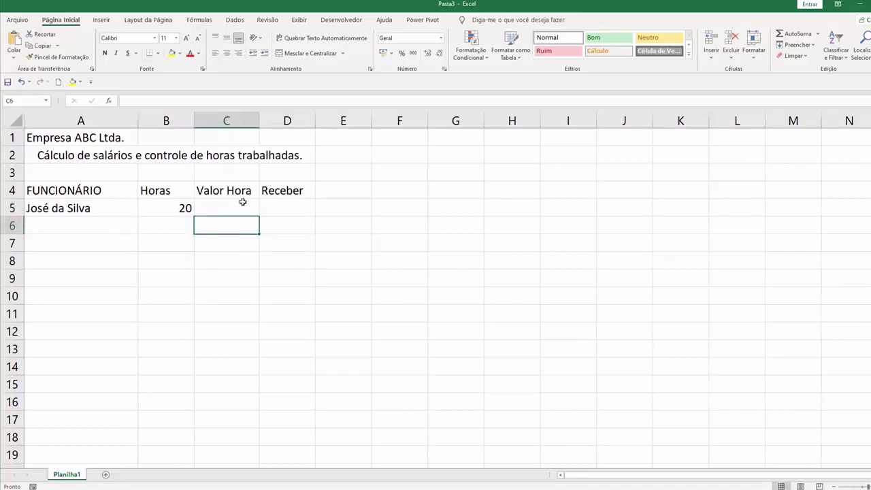
click(241, 208)
text(15)
click(229, 243)
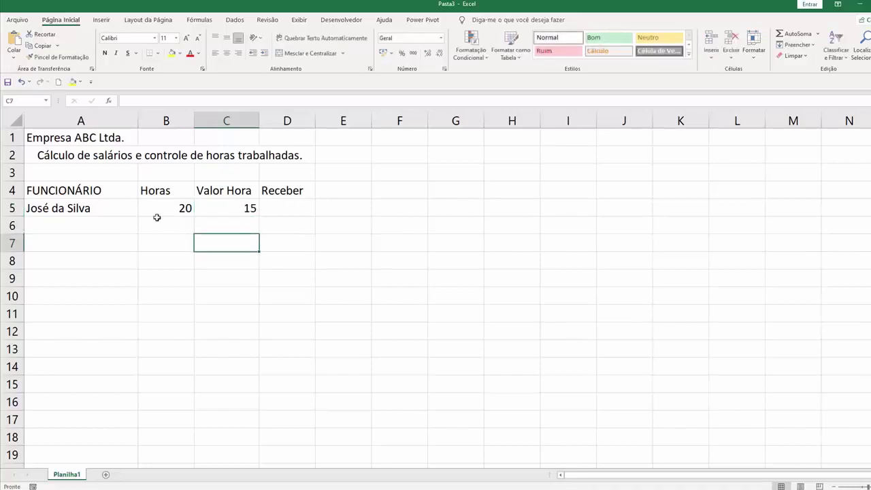
Fill row 6 with the second employee's full name, 15 under Horas and 25 under Valor Hora.
click(89, 226)
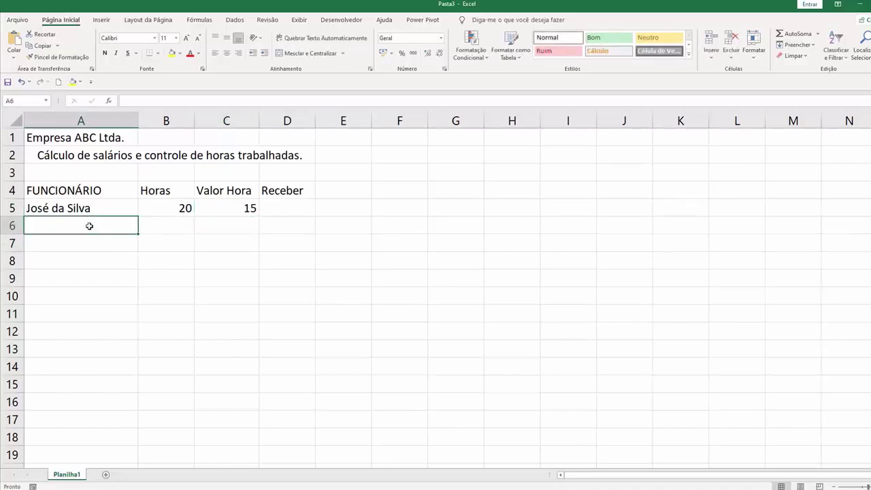
text(Ped)
key(BackSpace)
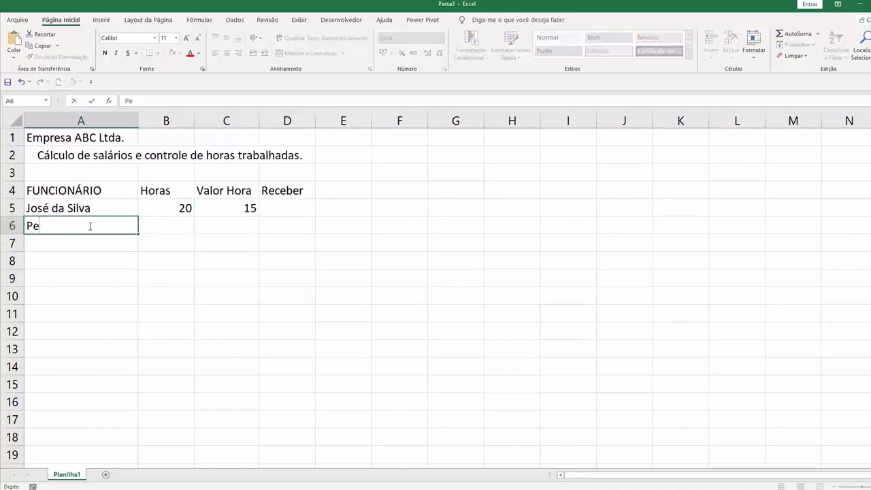
text(dro Santos)
key(Tab)
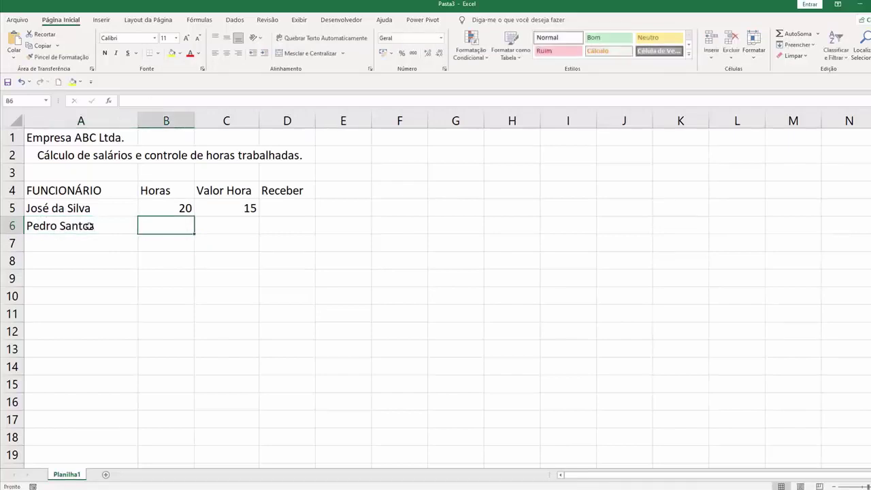
text(15)
key(Tab)
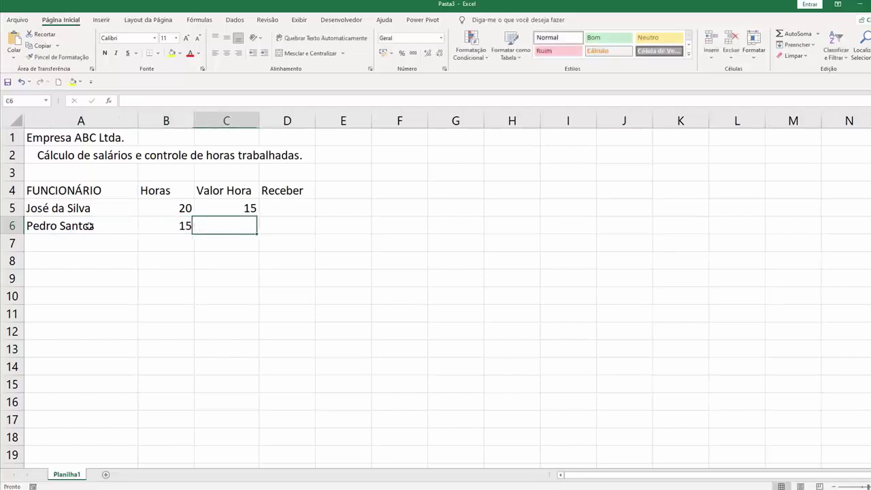
text(25)
key(Return)
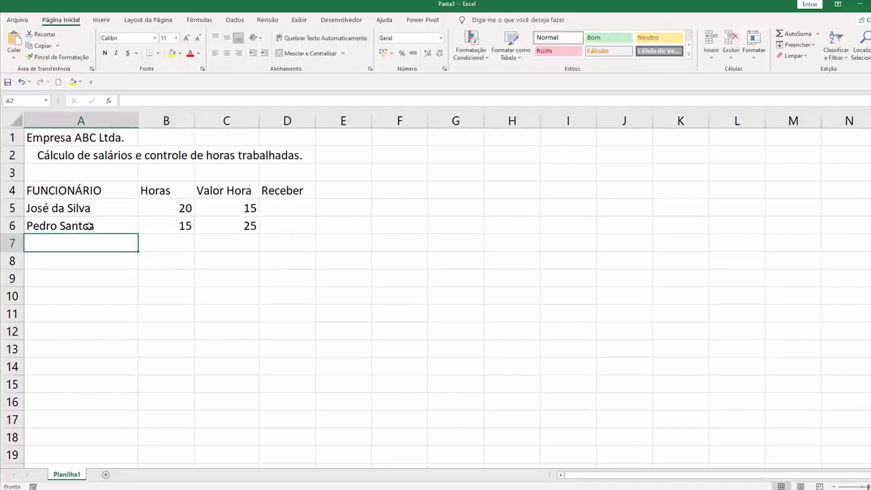
Fill row 7 with the third employee's full name, 12 under Horas and 22 under Valor Hora.
text(MA)
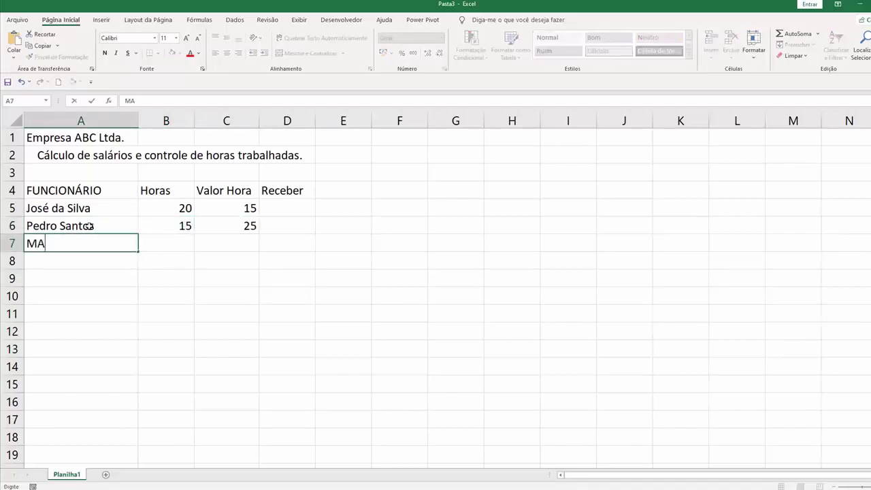
key(BackSpace)
text(aria Aparecida)
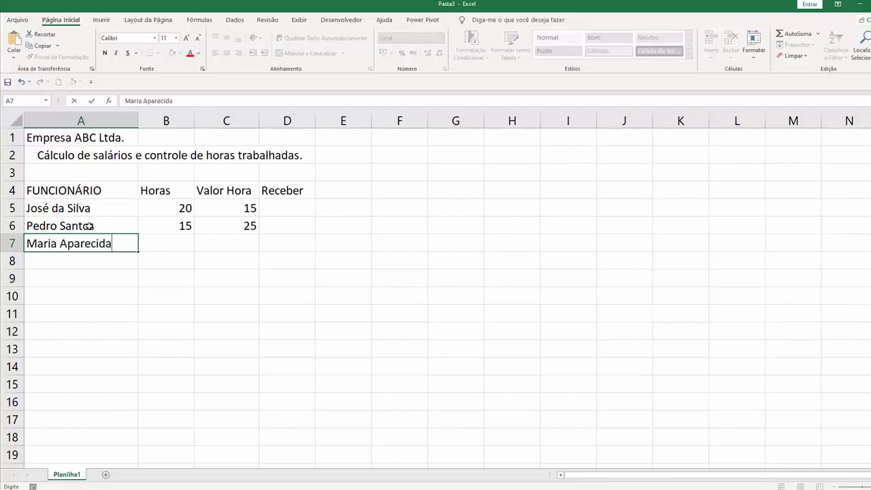
key(Tab)
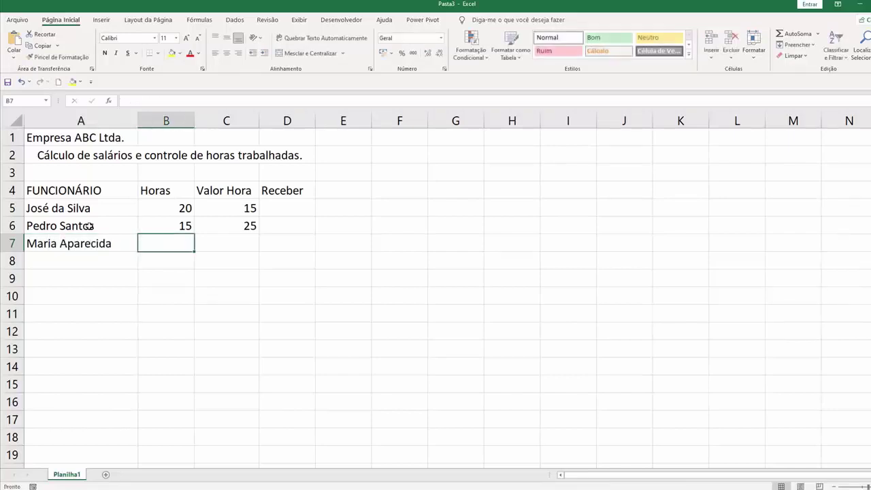
text(12)
key(Tab)
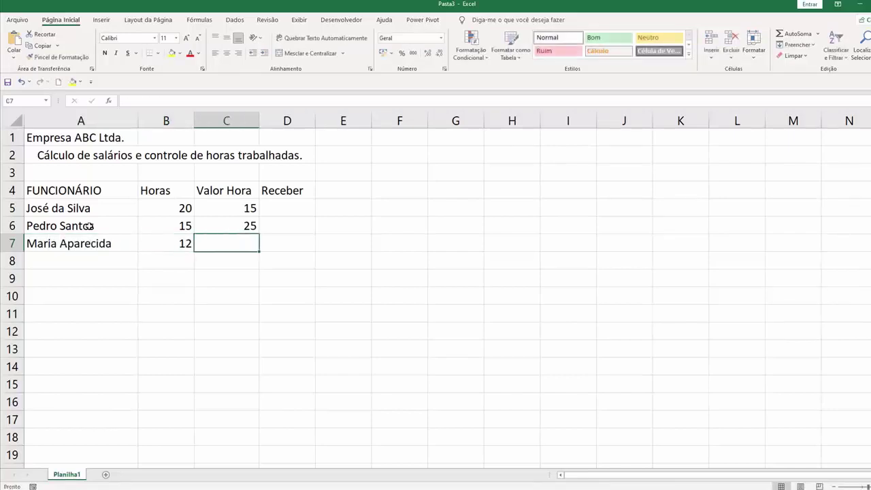
text(22)
key(Return)
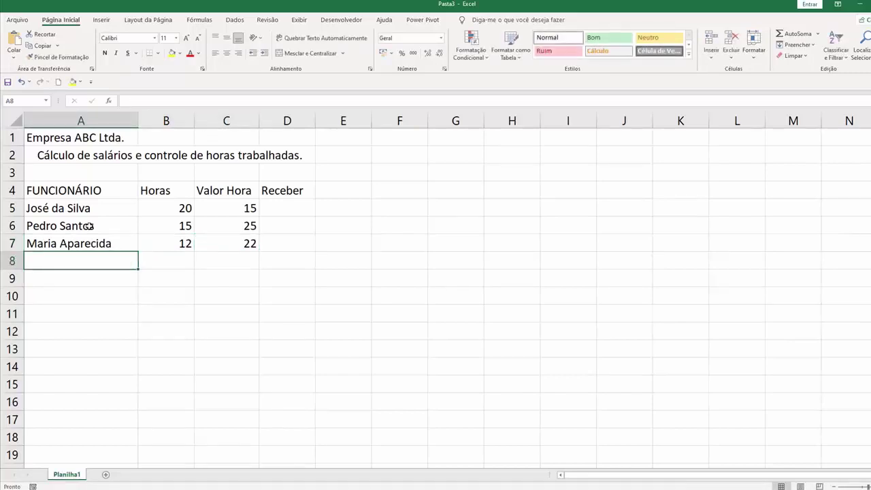
Fill row 8 with the fourth employee's full name, 13 under Horas and 30 under Valor Hora.
text(Antio)
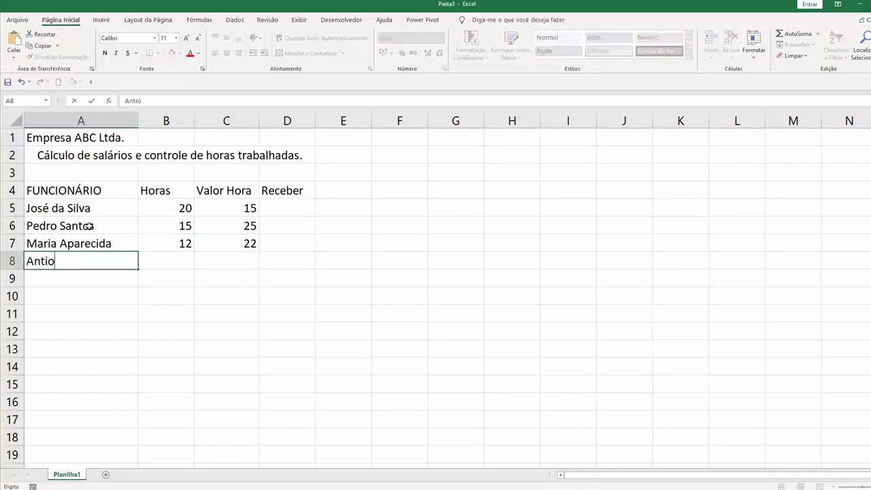
key(BackSpace)
key(BackSpace)
text(onio Carlos)
key(Tab)
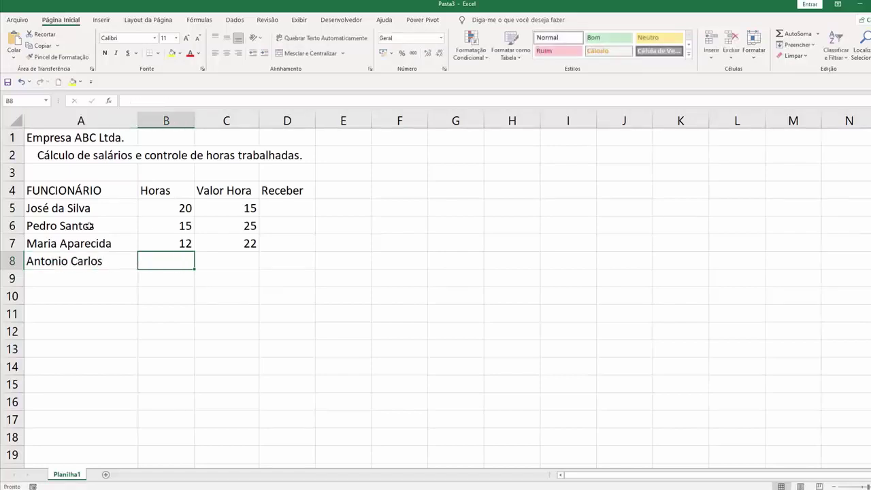
text(13)
key(Tab)
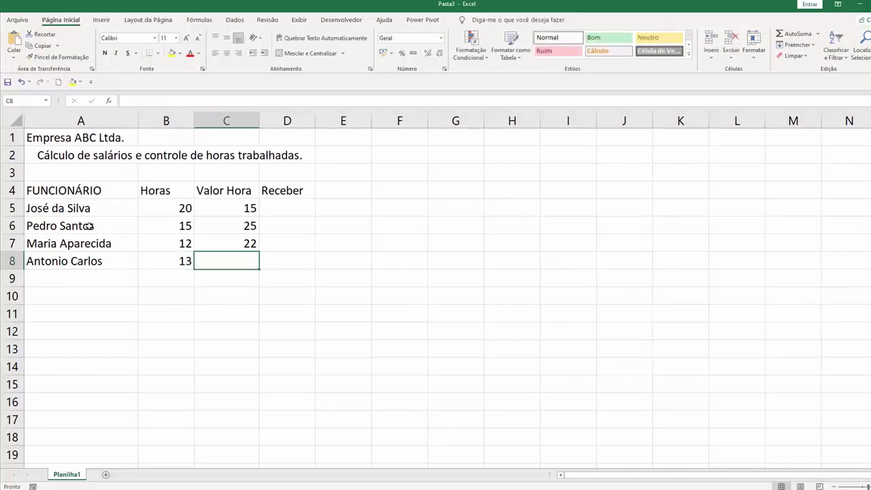
text(30)
key(Return)
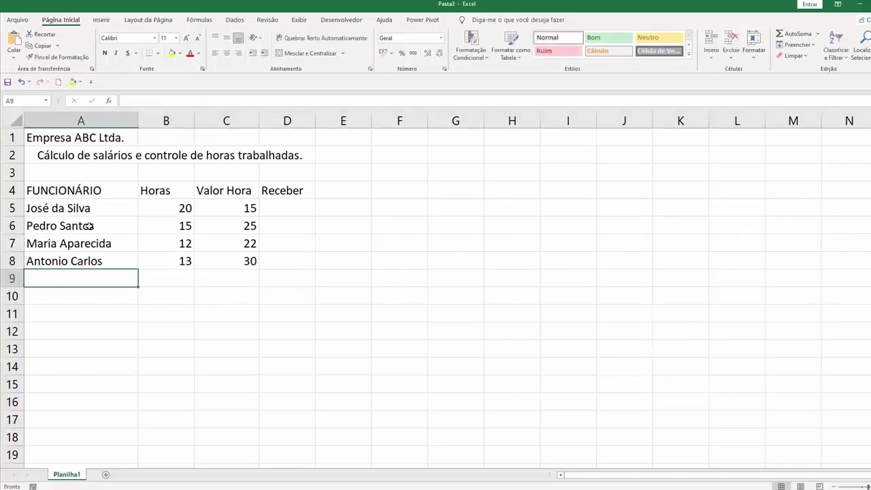
Fill row 9 with the fifth employee's full name, 25 under Horas and 20 under Valor Hora.
text(Pedro )
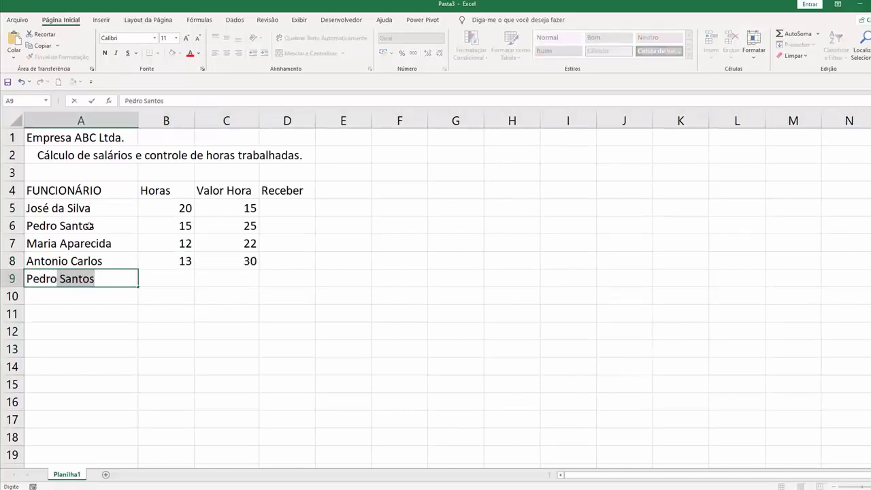
text(do Caim)
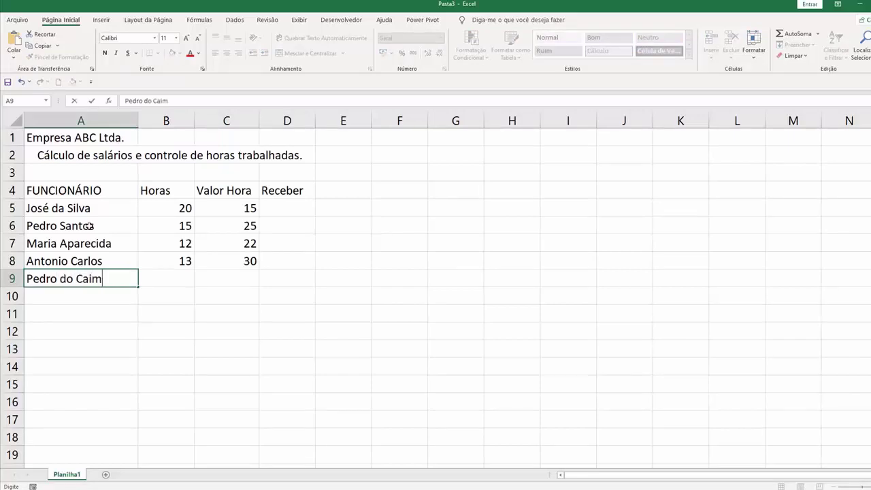
key(Tab)
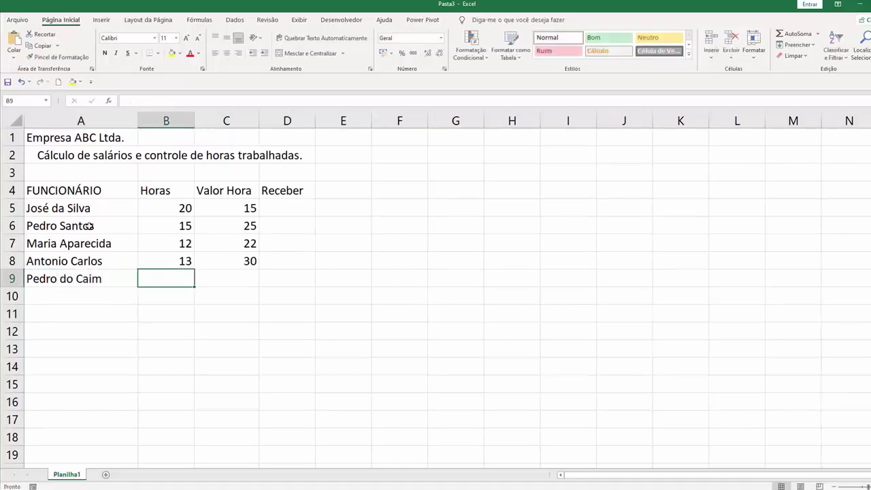
text(25)
key(Tab)
text(2)
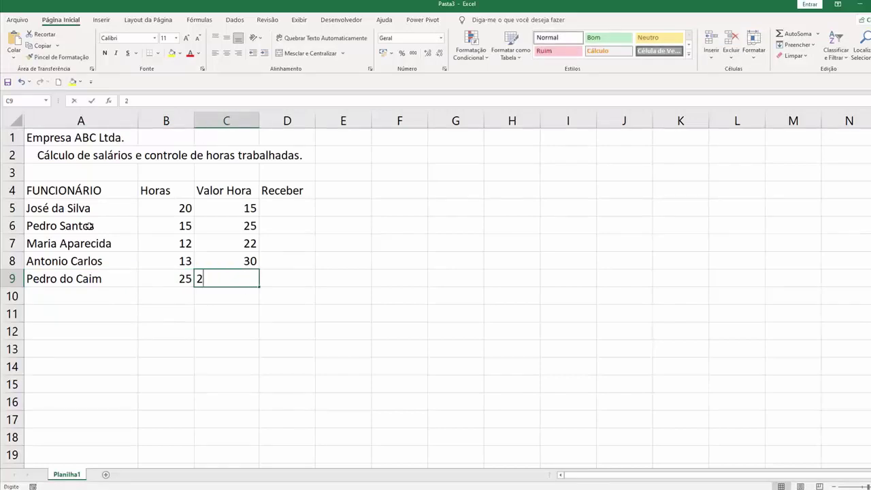
text(0)
key(Tab)
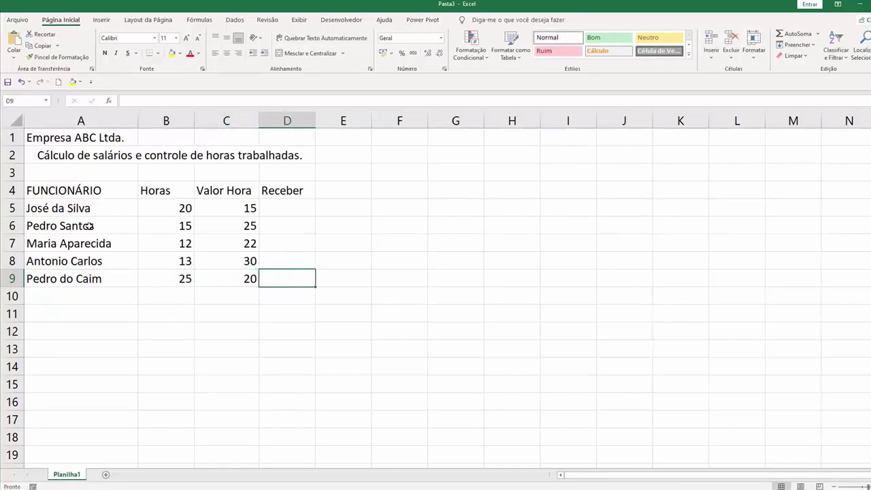
click(282, 235)
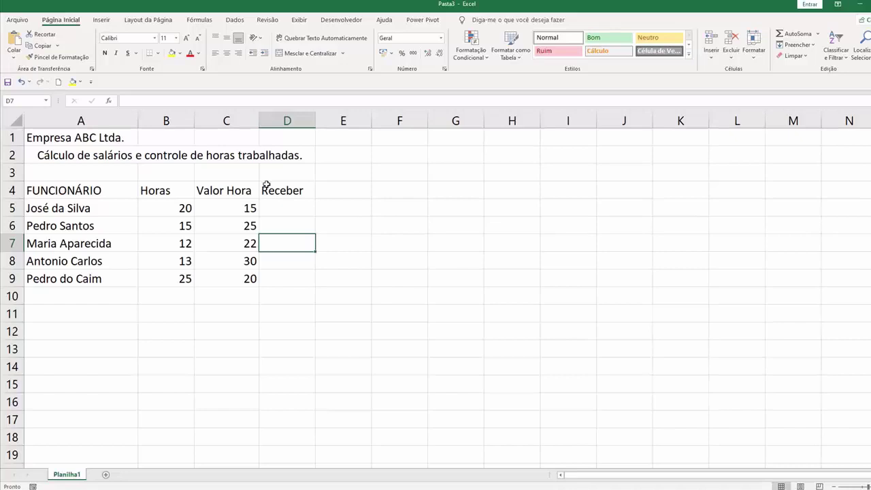
key(Up)
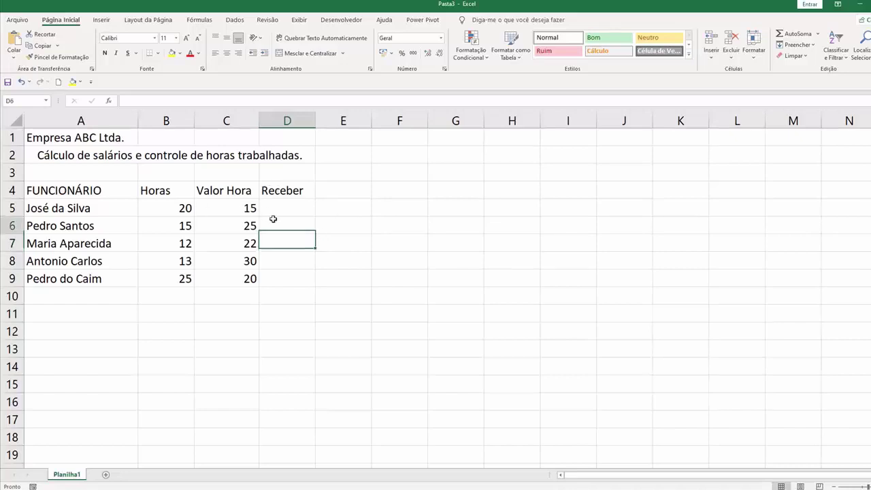
click(271, 210)
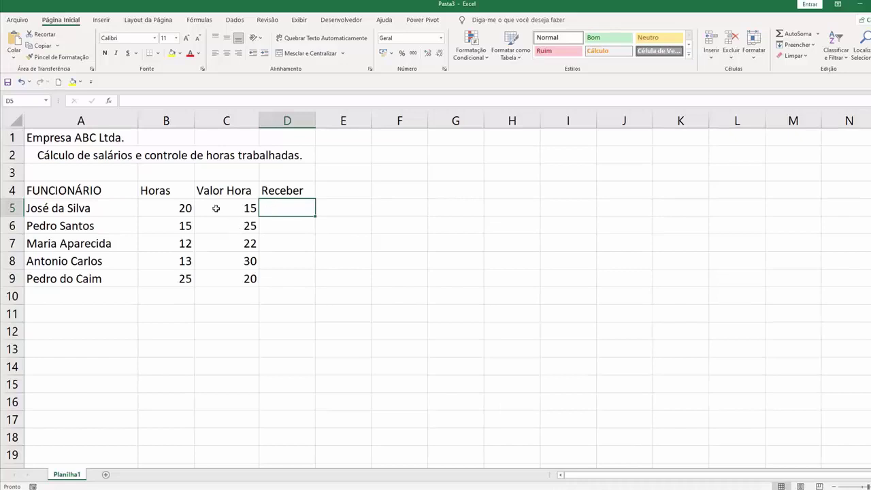
click(184, 208)
click(221, 210)
click(182, 209)
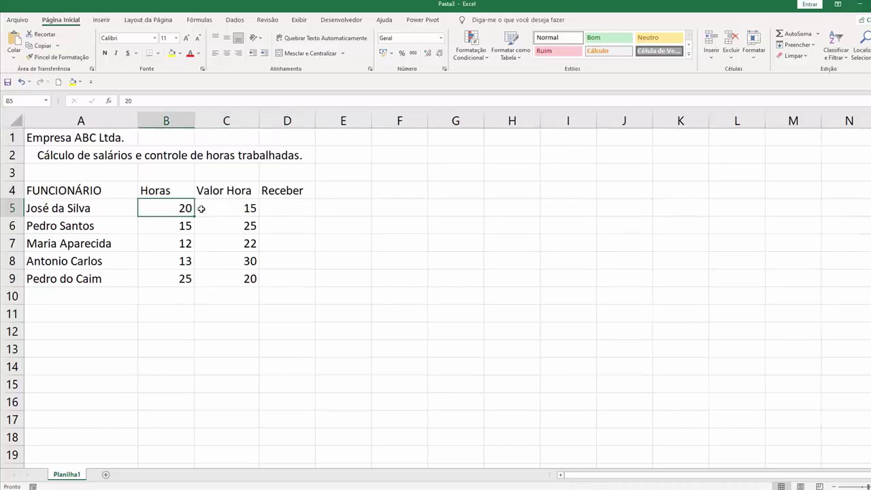
click(237, 209)
click(179, 208)
Enter the formula =B5*C5 in D5 to calculate the first employee's Receber amount from hours and hourly rate.
click(270, 211)
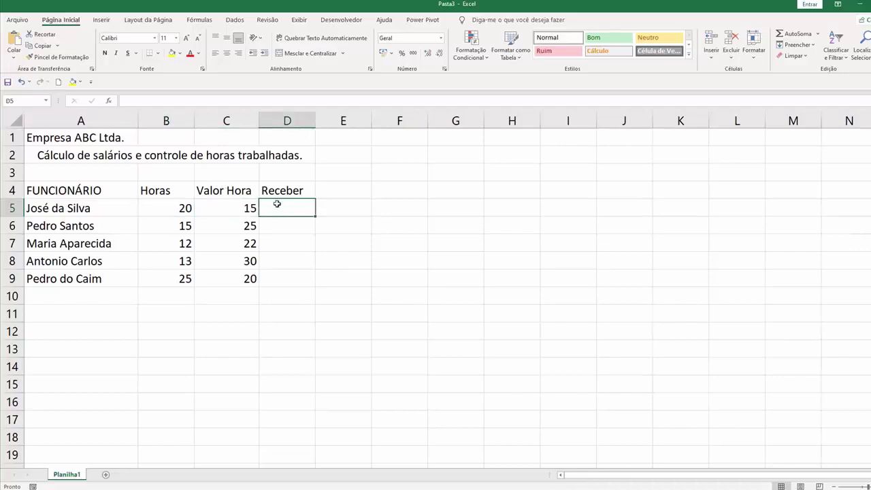
text(=)
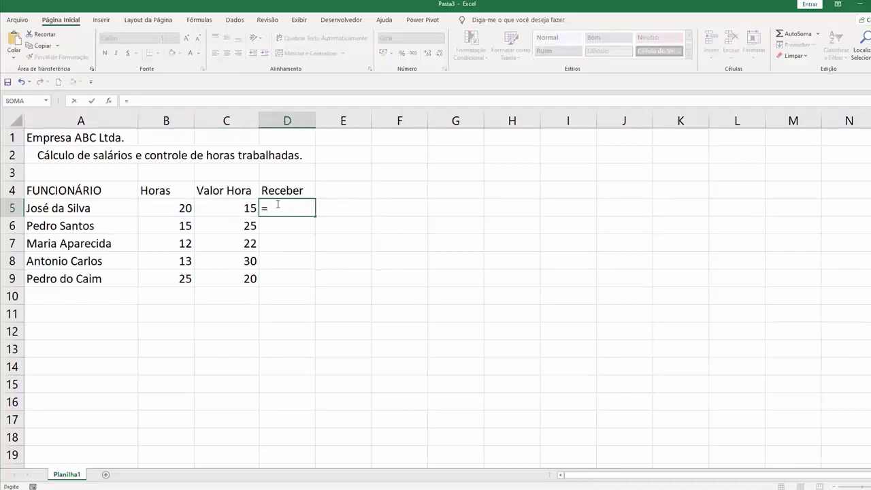
click(182, 209)
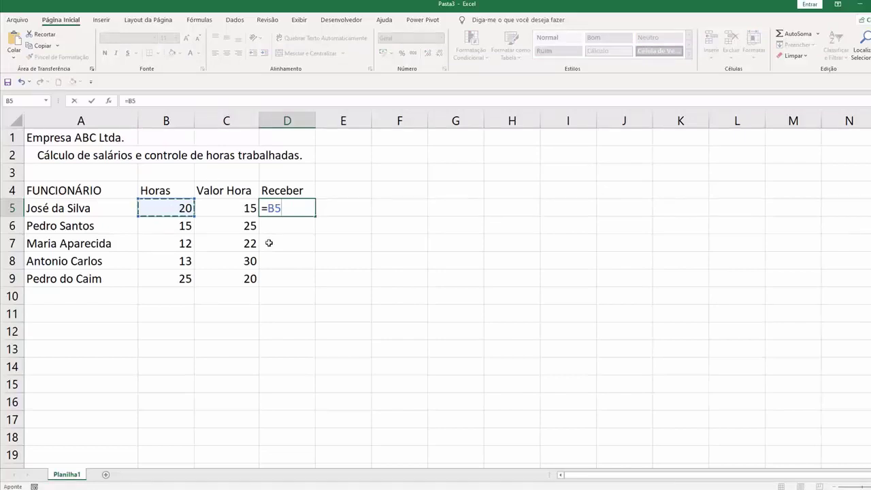
text(*)
click(235, 209)
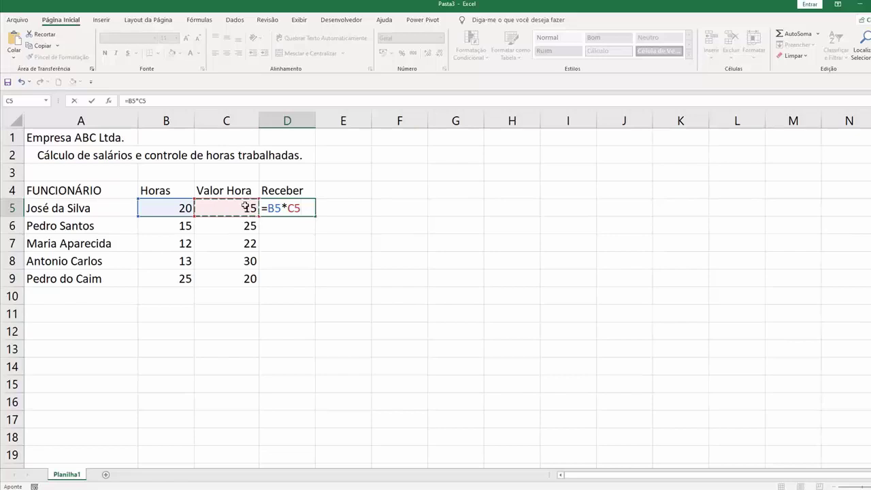
key(Return)
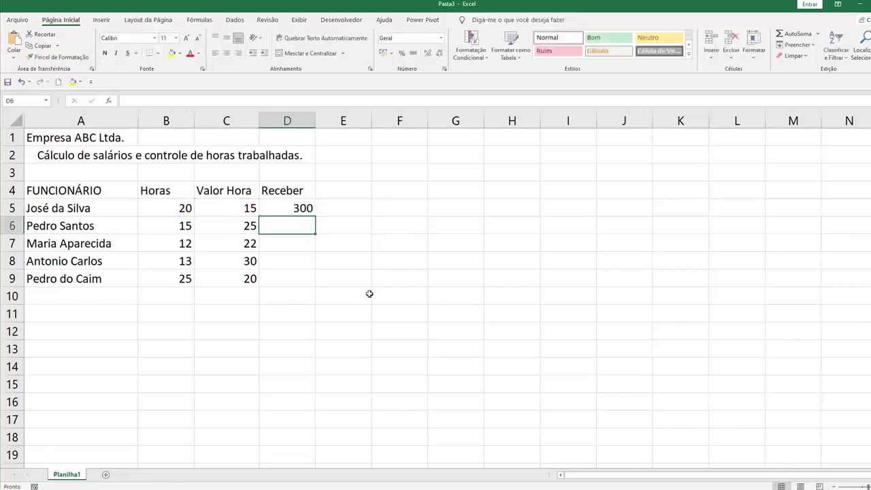
Copy the Receber formula from D5 down through D9 and check the copied formulas.
click(306, 209)
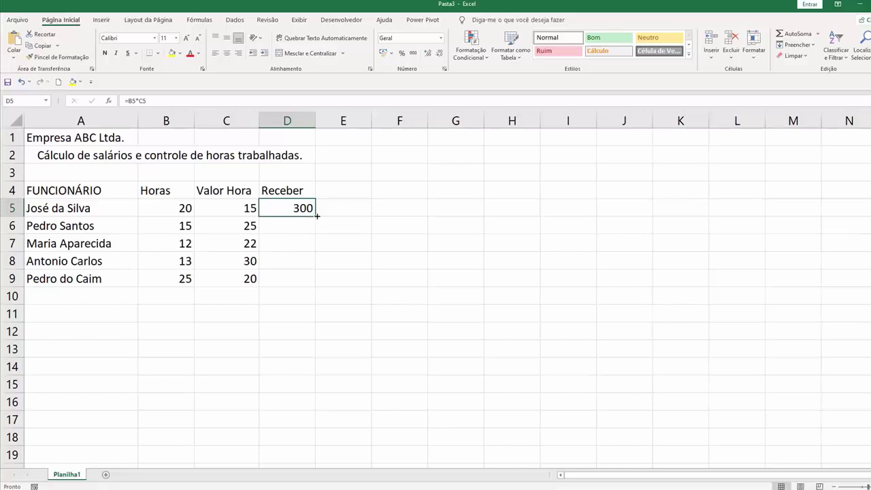
drag(316, 217, 307, 285)
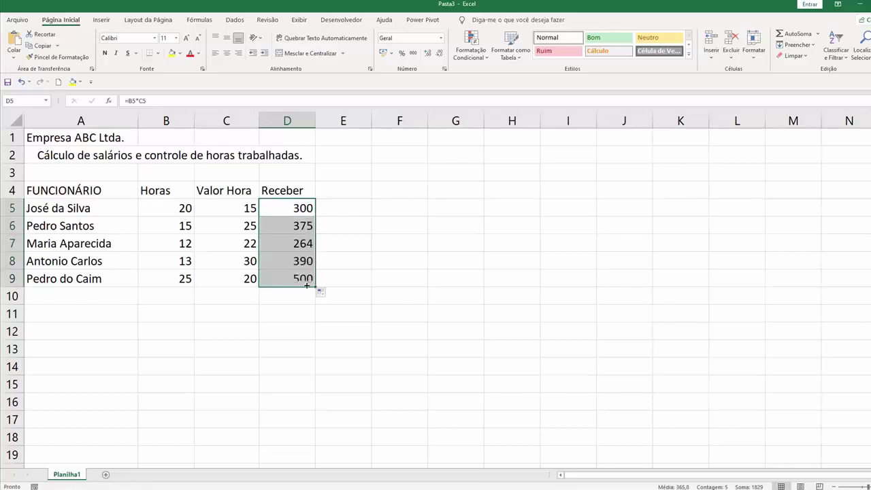
click(305, 261)
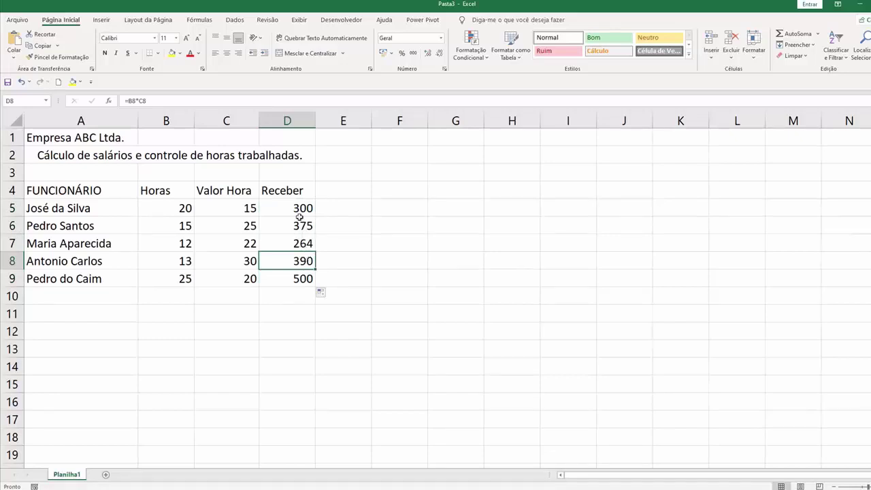
drag(298, 208, 297, 264)
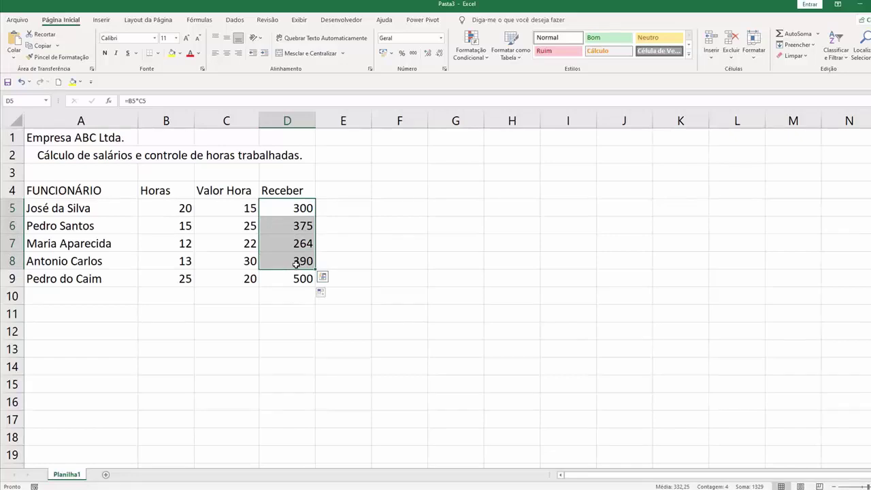
click(302, 285)
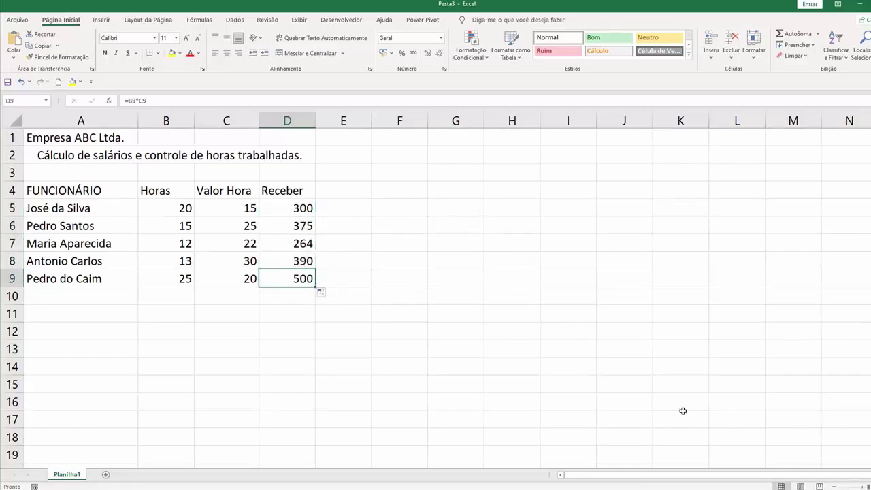
Switch to Modulo 01 - Exercicio 01.xlsx and examine the monthly revenues, expenses, results and the ACUMULADOS column.
mouse_move(706, 489)
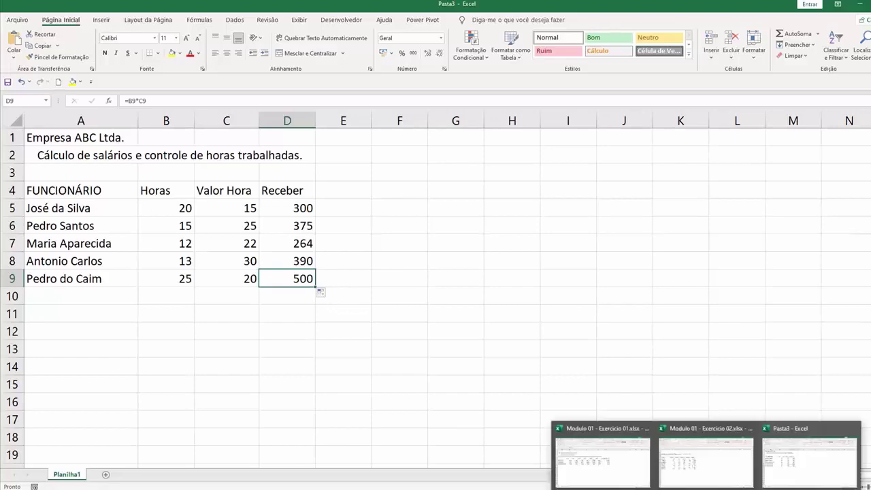
mouse_move(697, 446)
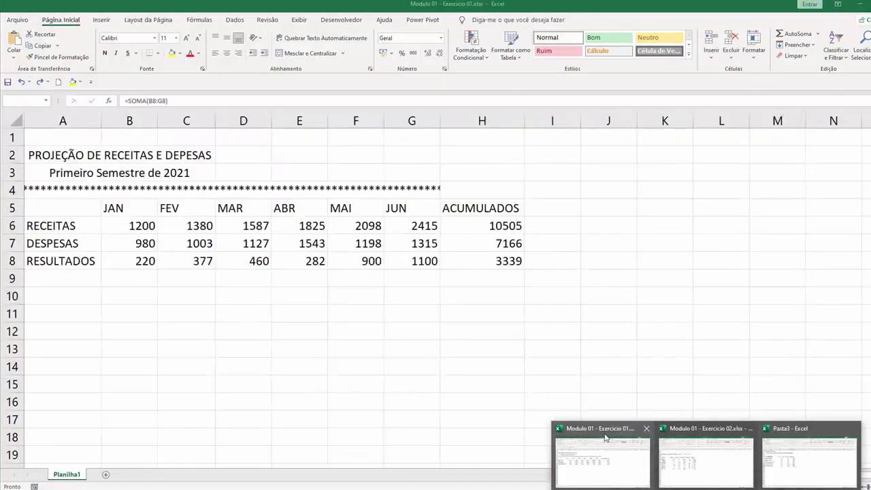
click(603, 436)
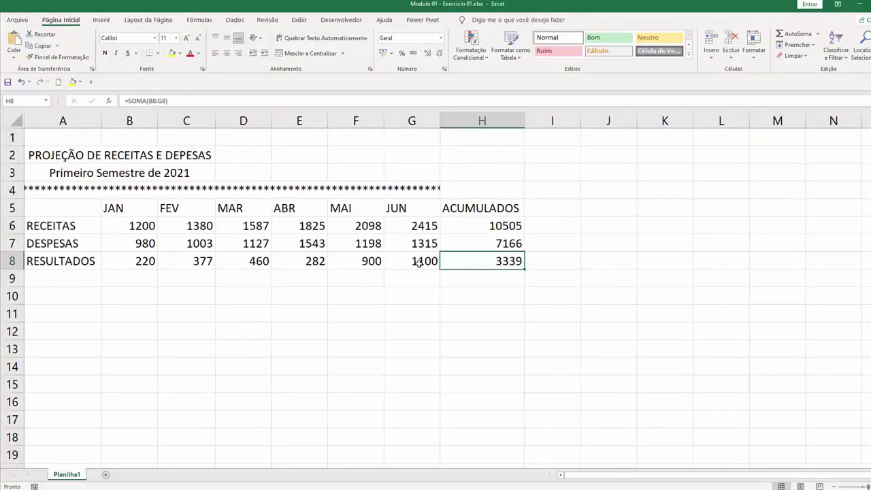
click(396, 281)
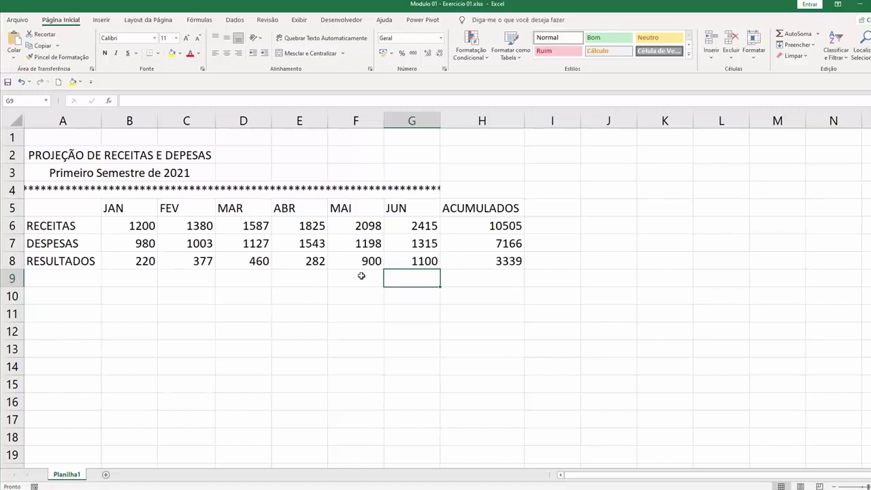
click(334, 278)
click(265, 278)
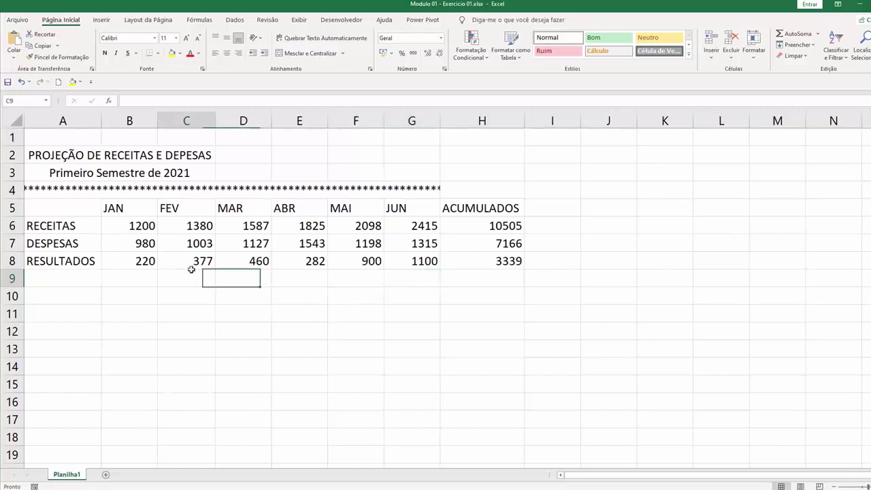
click(193, 276)
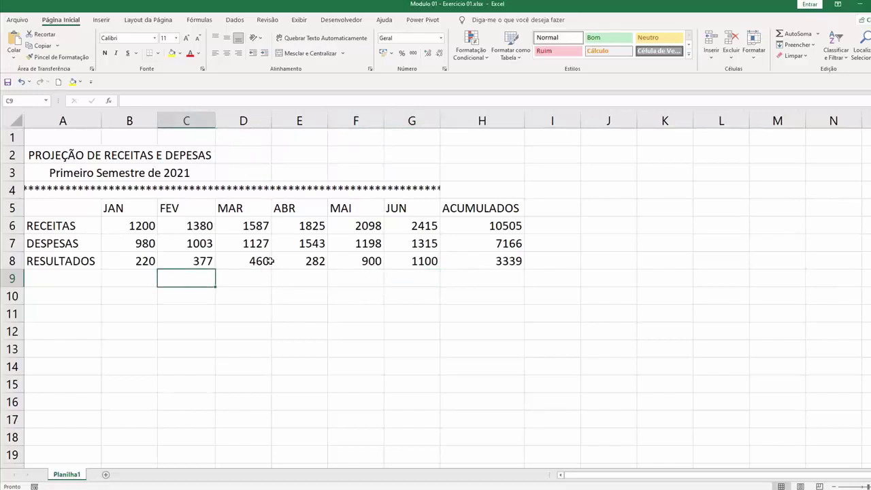
drag(41, 155, 313, 263)
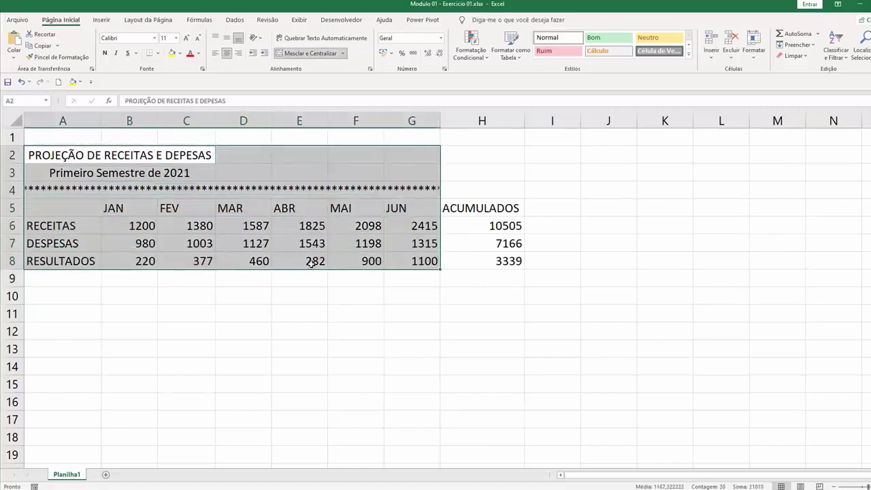
click(465, 209)
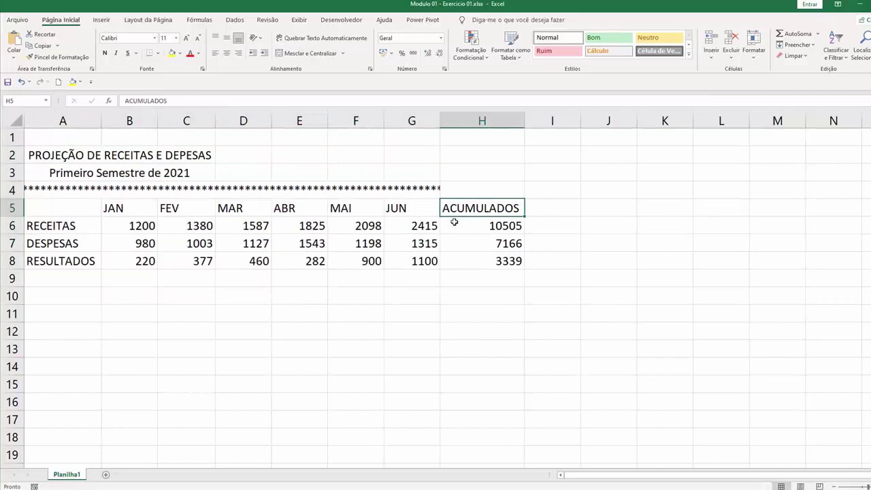
click(504, 281)
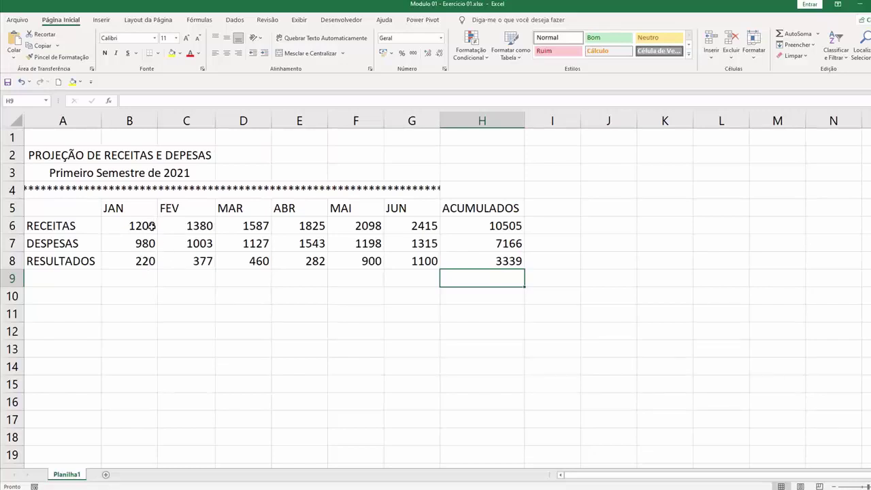
click(174, 274)
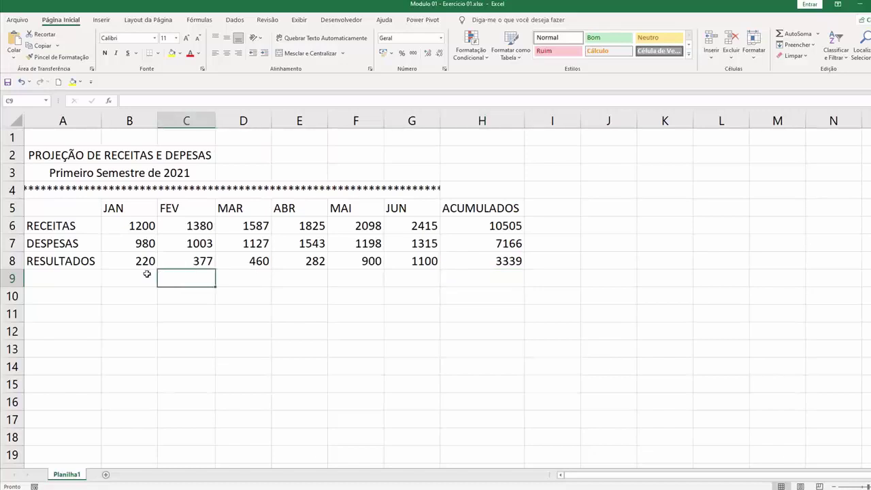
click(136, 278)
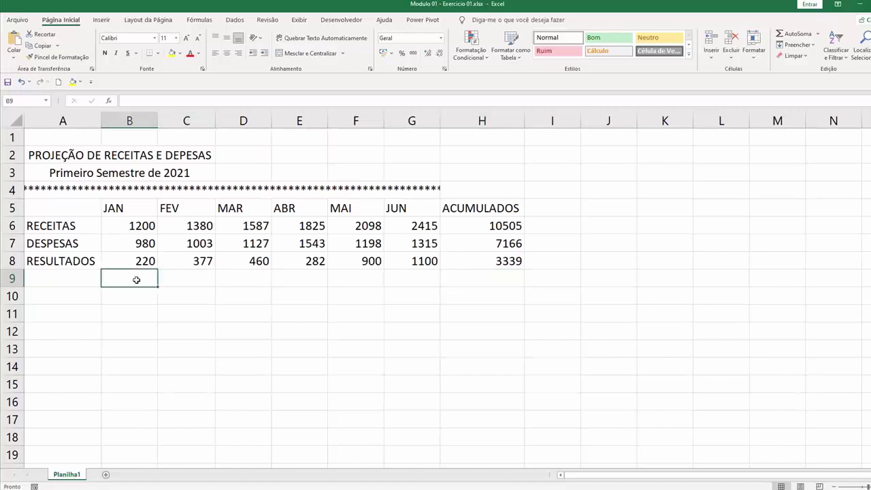
click(388, 313)
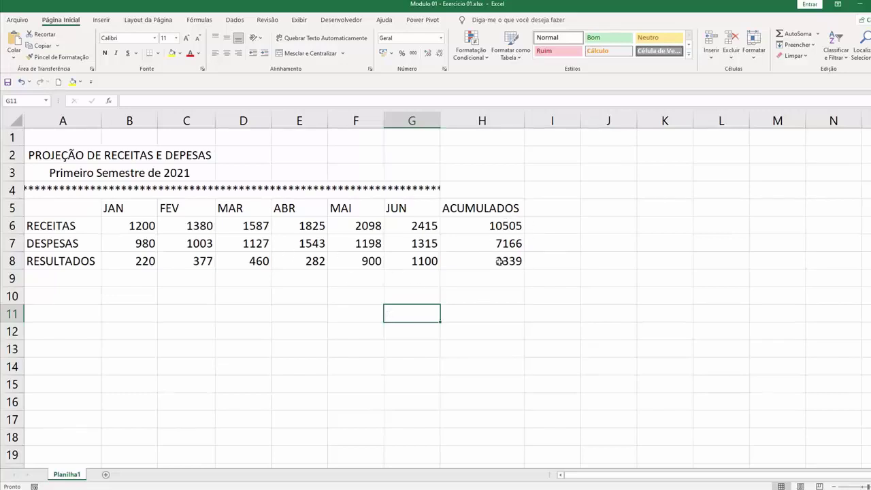
Switch to Modulo 01 - Exercicio 02.xlsx and widen column A enough to fit the full evaluation title in row 3.
click(706, 488)
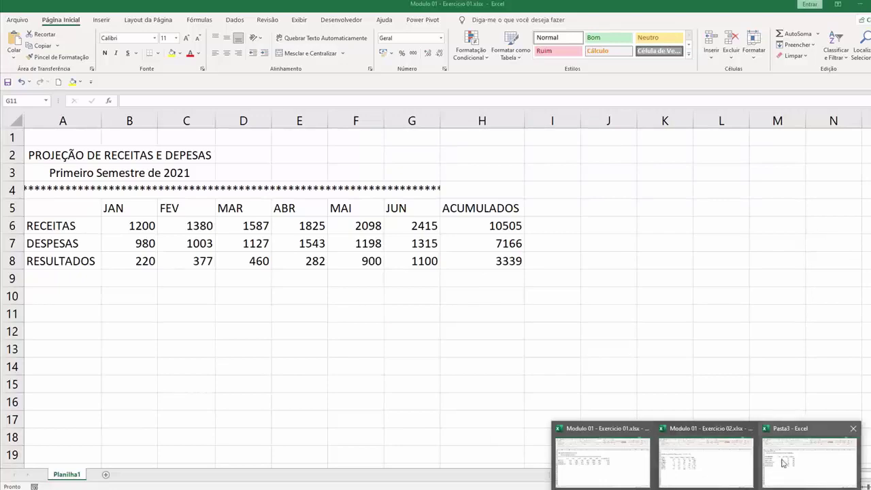
click(691, 453)
click(706, 489)
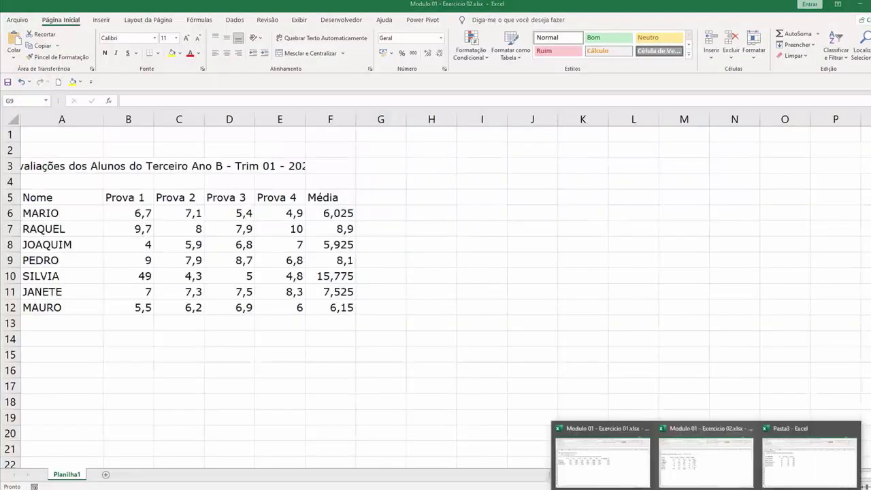
click(695, 459)
click(515, 307)
click(303, 377)
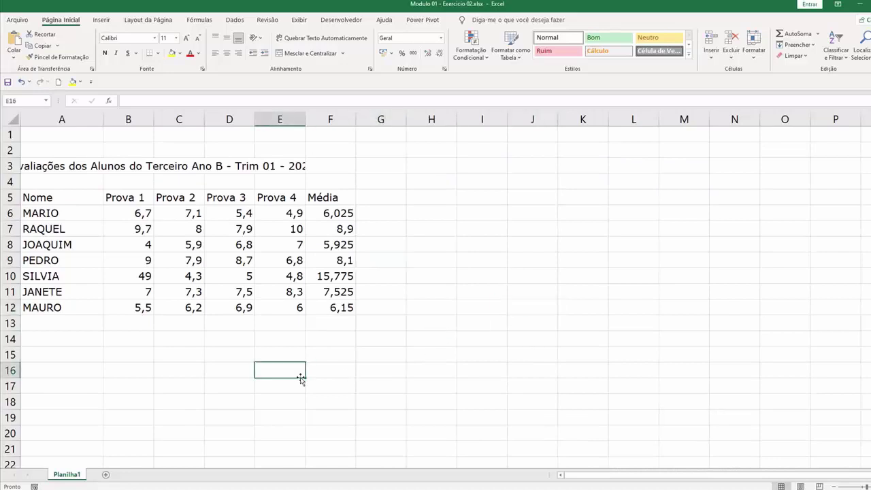
drag(109, 118, 124, 119)
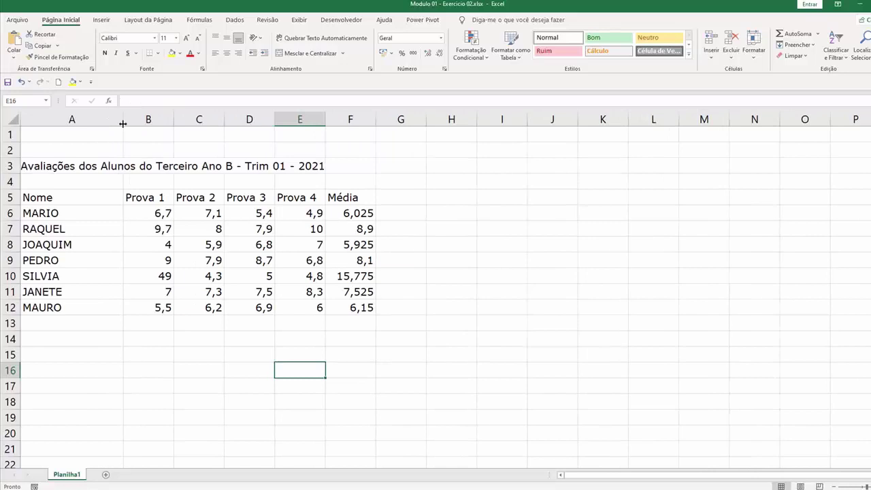
Examine the student grades for Prova 1 through Prova 4 in B6:E12 alongside the Média column.
click(116, 316)
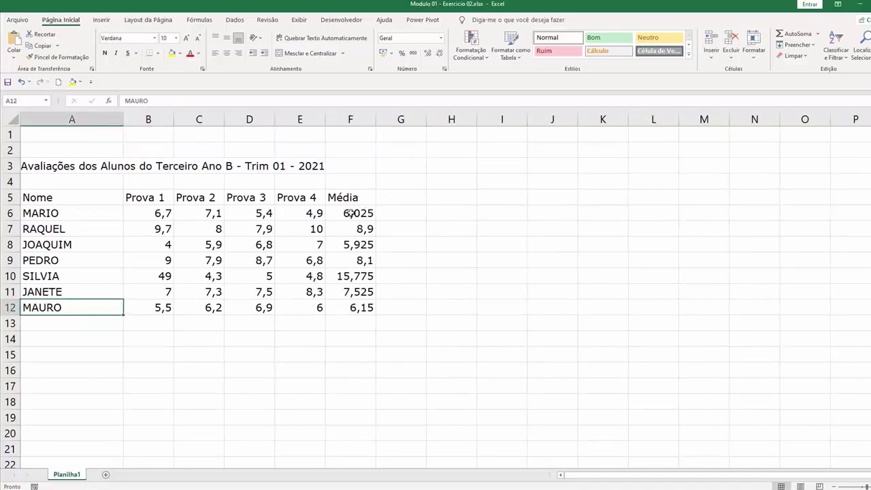
drag(153, 213, 285, 307)
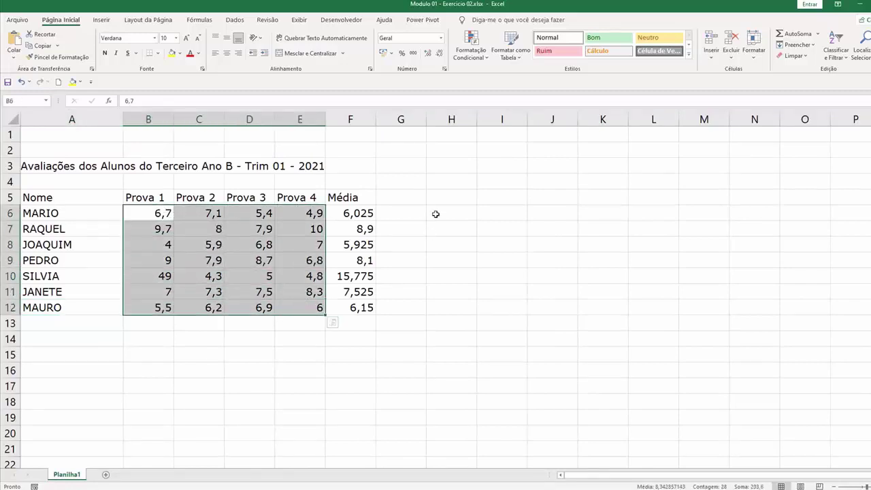
click(478, 203)
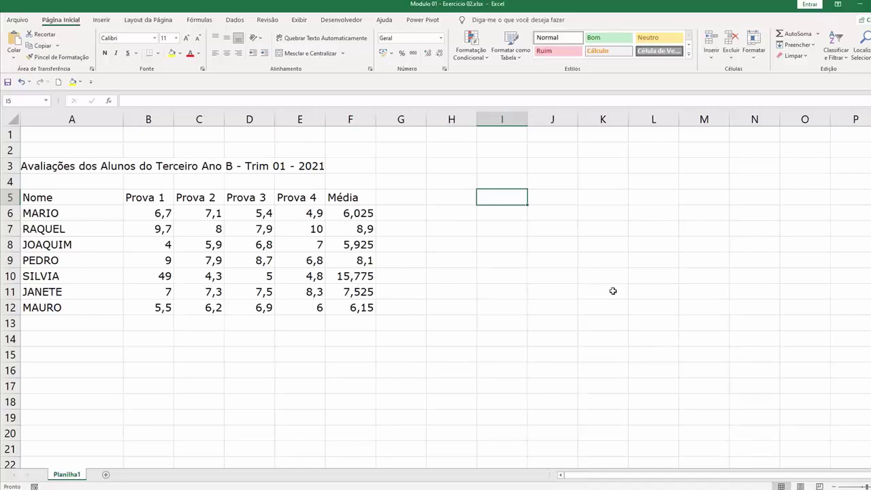
Return to the Pasta3 workbook containing the Empresa ABC Ltda. salary table.
mouse_move(706, 488)
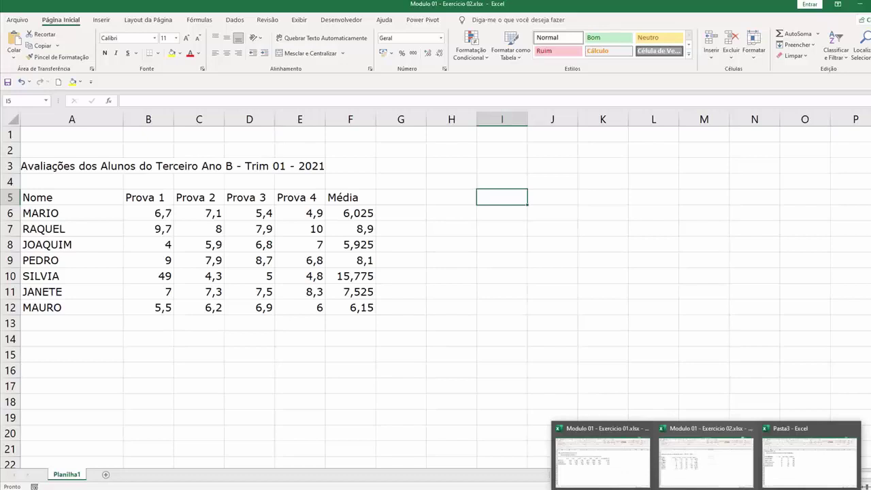
click(782, 463)
click(393, 213)
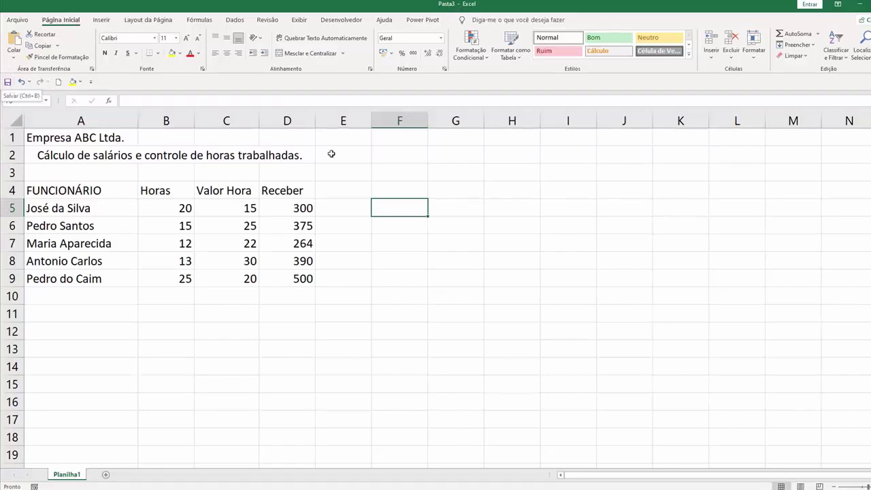
click(17, 19)
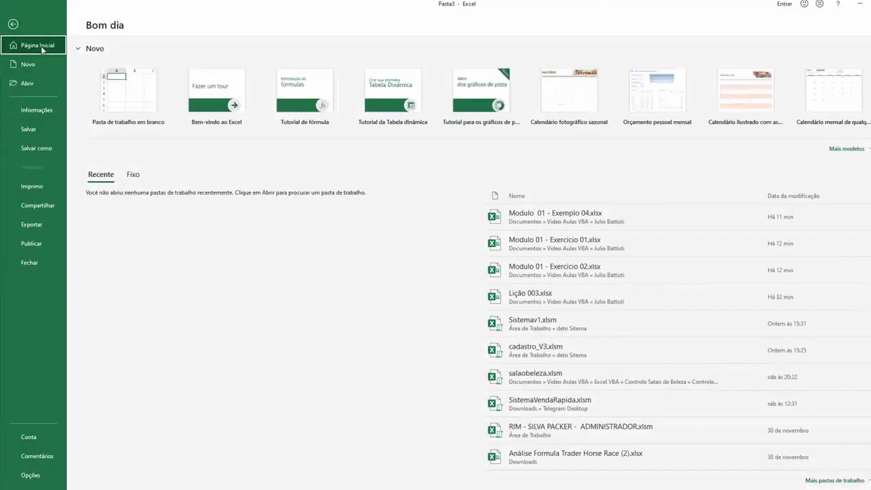
click(11, 24)
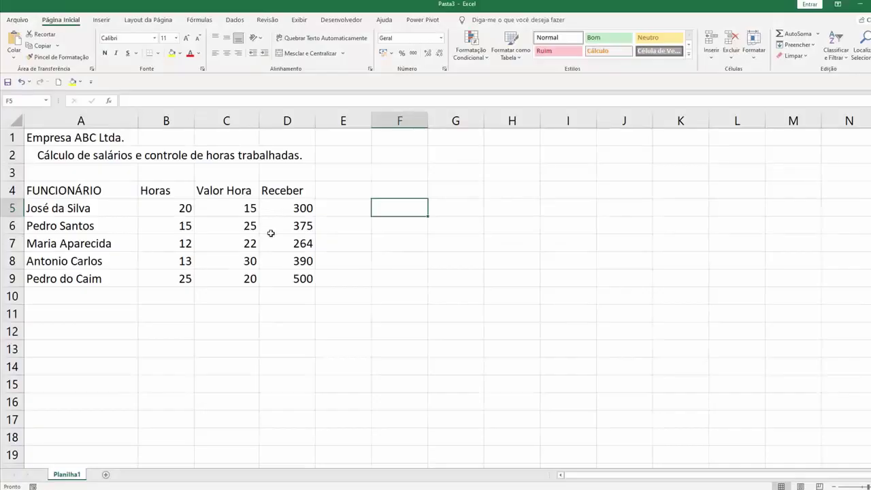
click(376, 254)
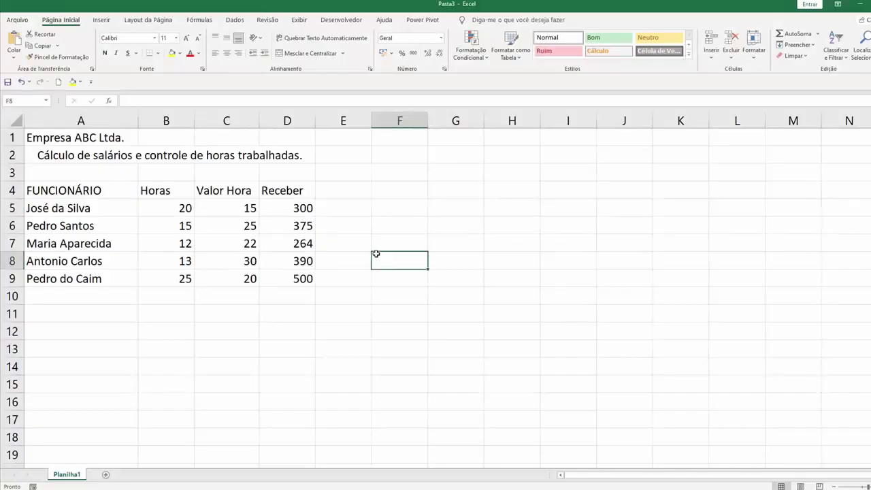